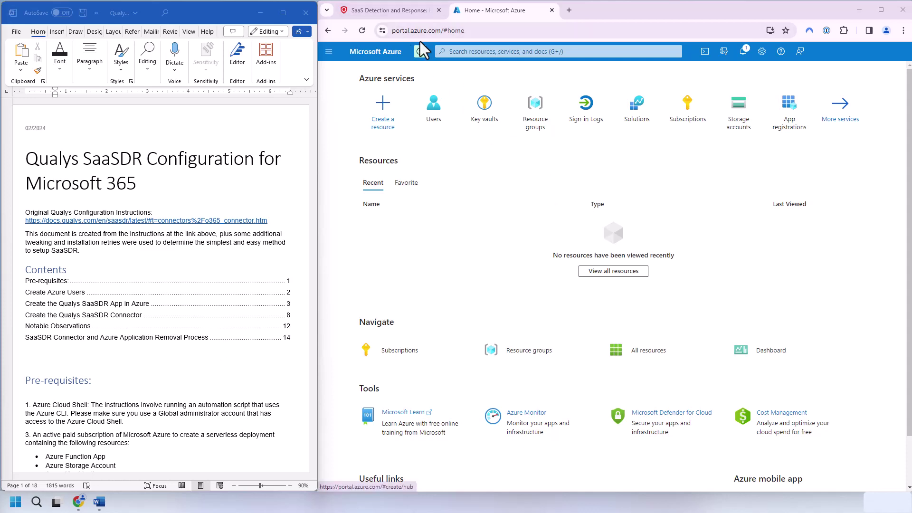
# Start a new user QualysSaaSDR1 as principal and display name, and copy its auto-generated password
pyautogui.moveTo(312, 112); pyautogui.dragTo(306, 142)
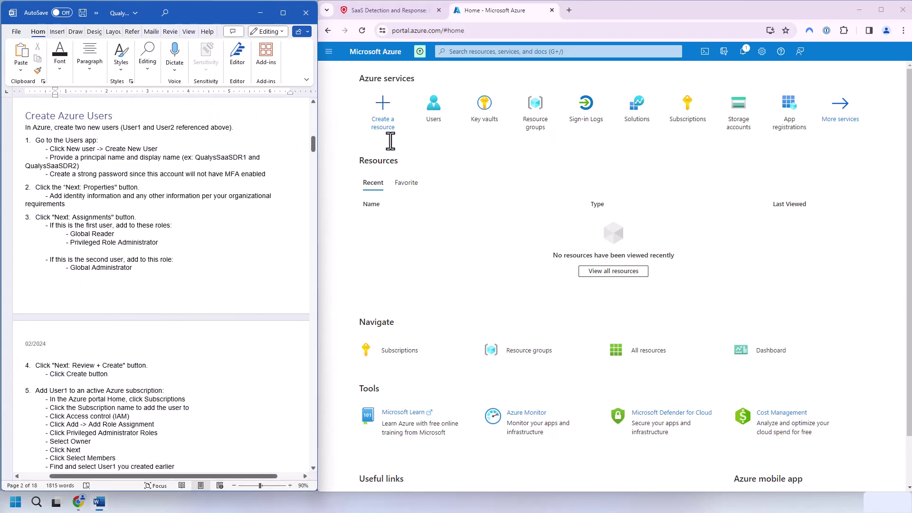
pyautogui.click(427, 118)
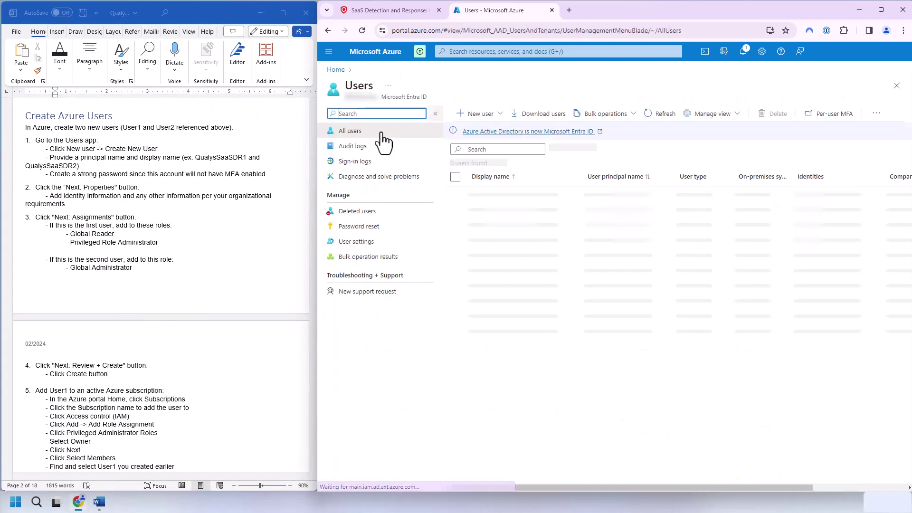
pyautogui.click(480, 116)
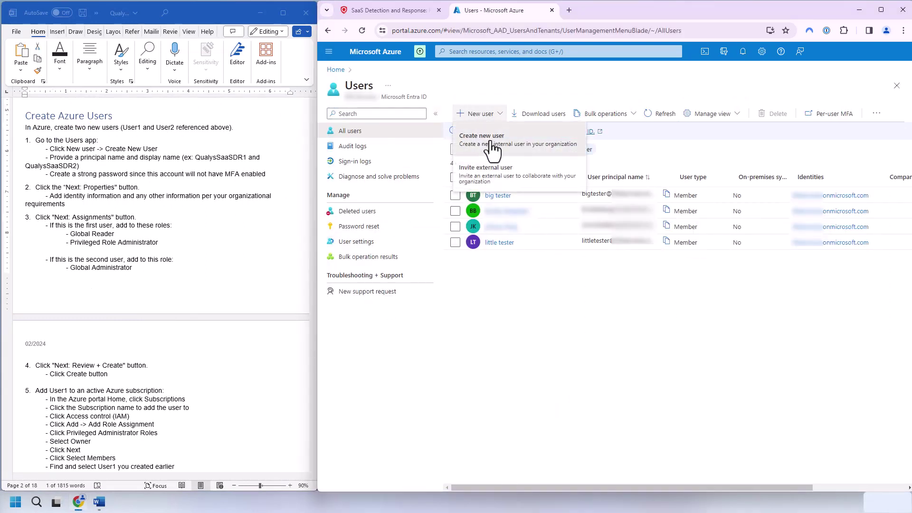
pyautogui.click(491, 143)
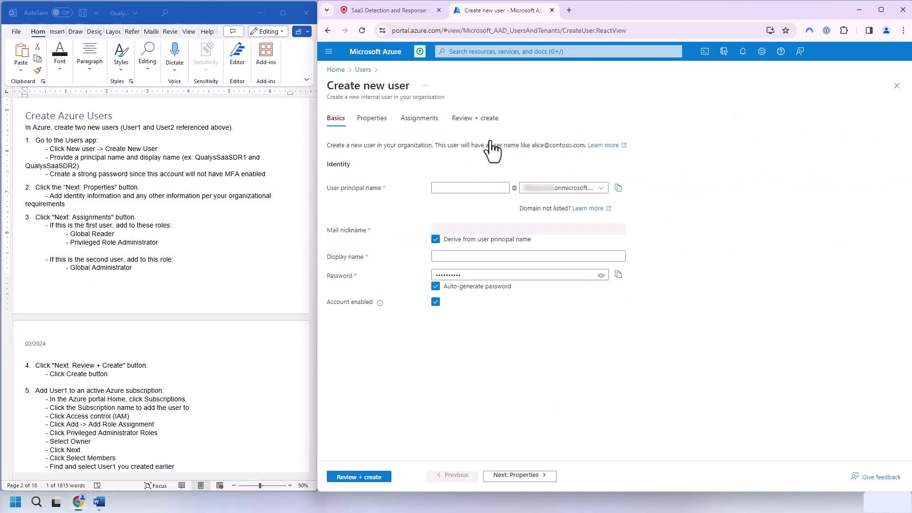
pyautogui.doubleClick(221, 158)
pyautogui.hotkey('ctrl', 'c')
pyautogui.click(440, 189)
pyautogui.hotkey('ctrl', 'v')
pyautogui.click(477, 256)
pyautogui.hotkey('ctrl', 'v')
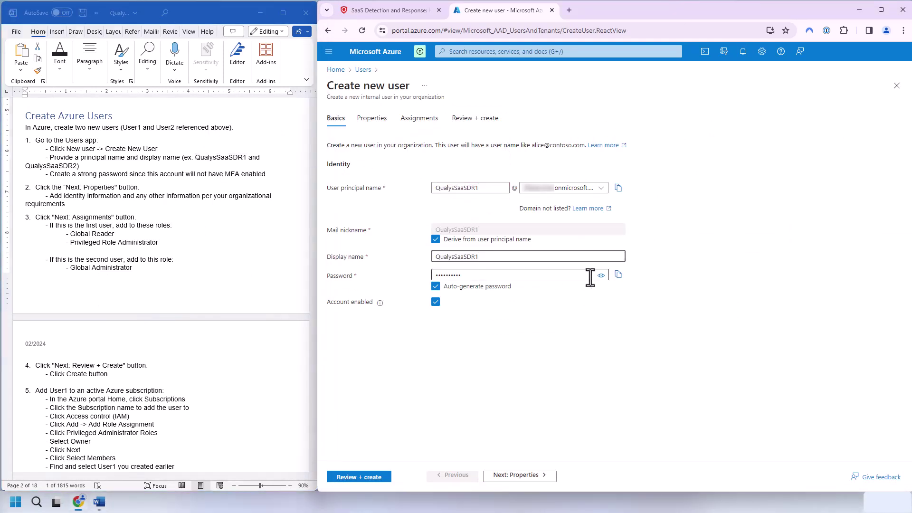
pyautogui.click(619, 277)
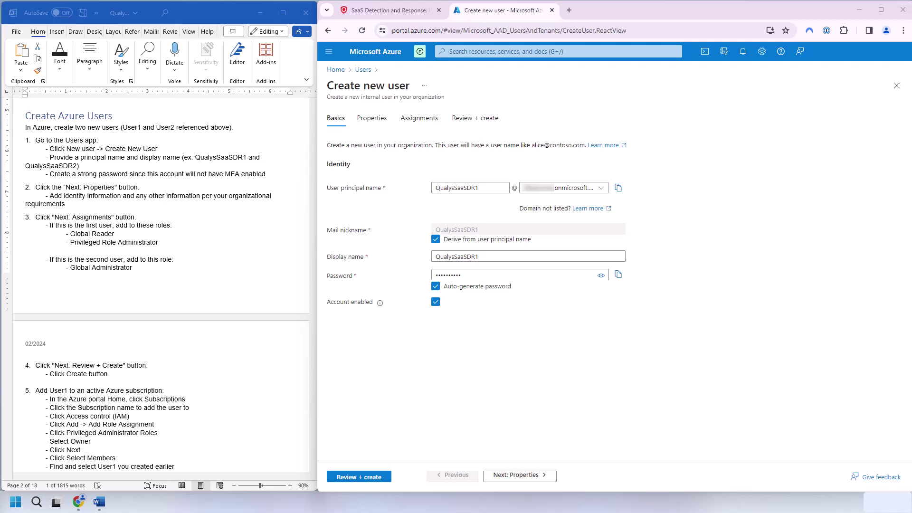
# Assign the Global Reader directory role to the new user
pyautogui.click(512, 477)
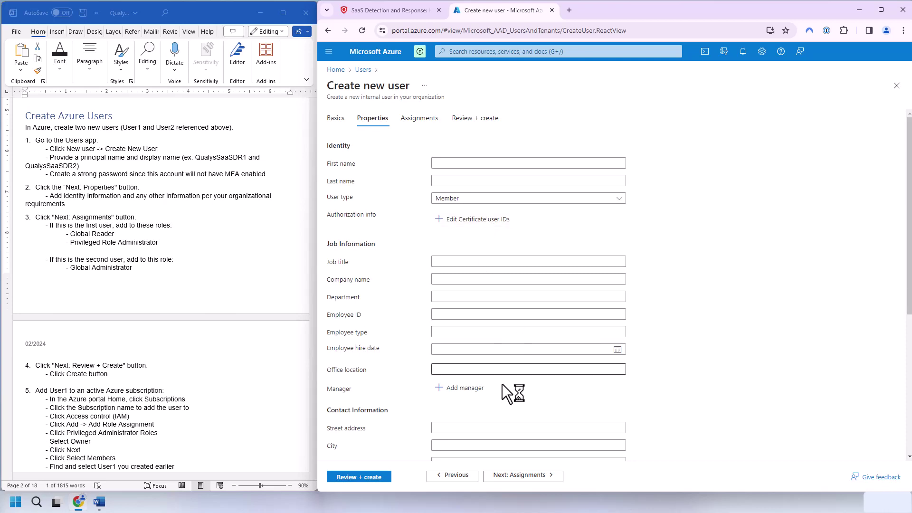
pyautogui.click(523, 475)
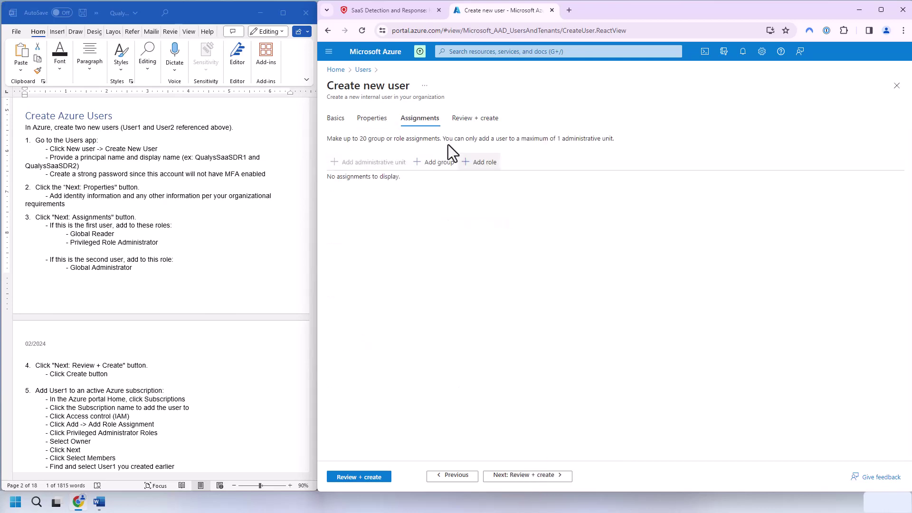
pyautogui.click(487, 163)
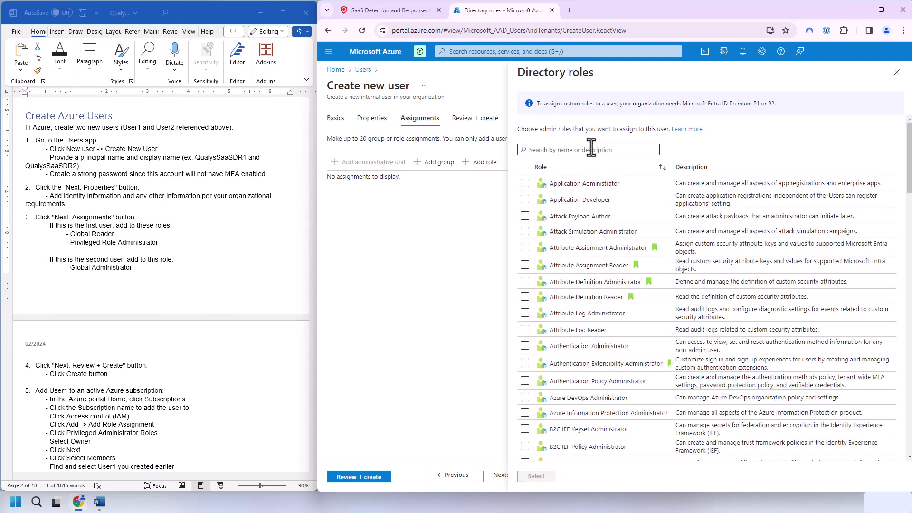
pyautogui.click(589, 150)
pyautogui.write('global')
pyautogui.click(526, 201)
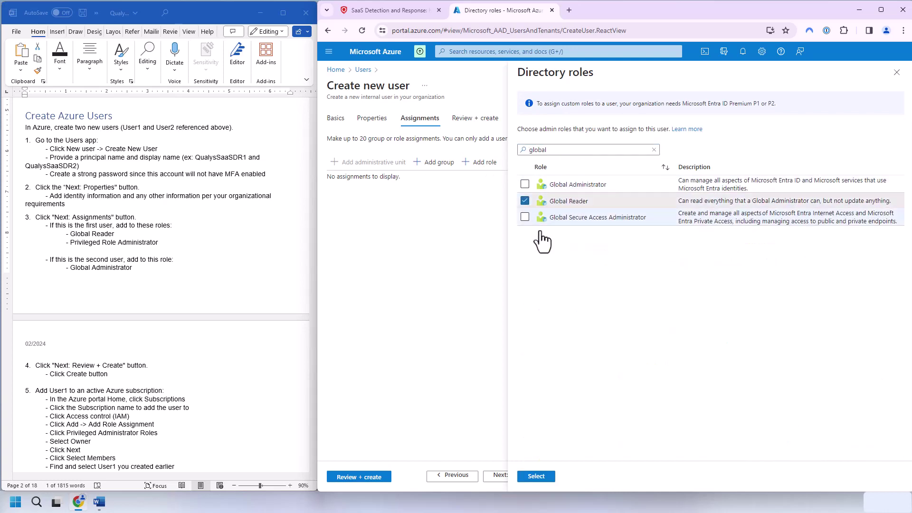
pyautogui.click(537, 476)
# Add the Privileged Role Administrator role, then review and create the user
pyautogui.click(488, 164)
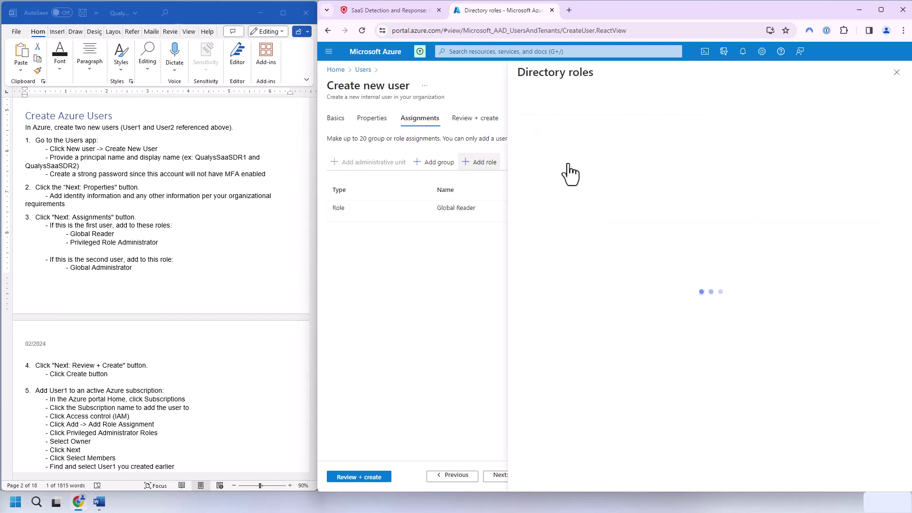
pyautogui.click(579, 151)
pyautogui.write('privil')
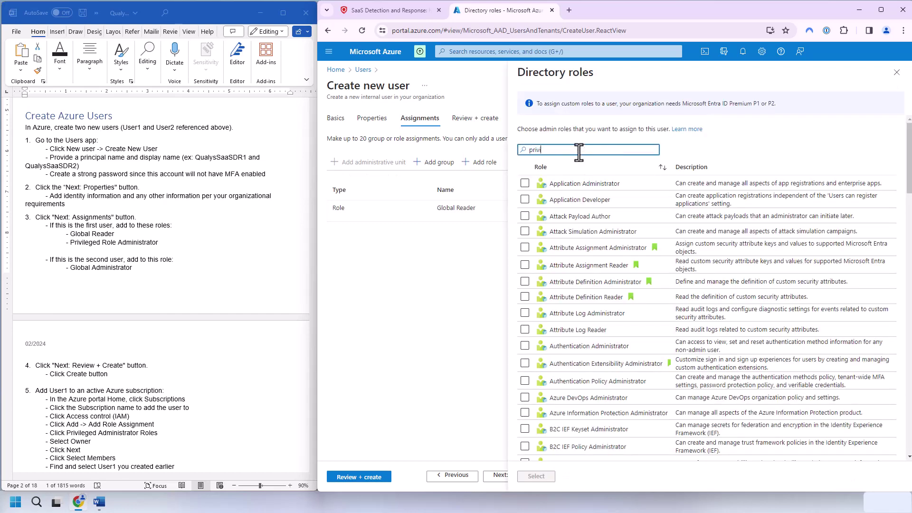
pyautogui.click(524, 202)
pyautogui.click(537, 476)
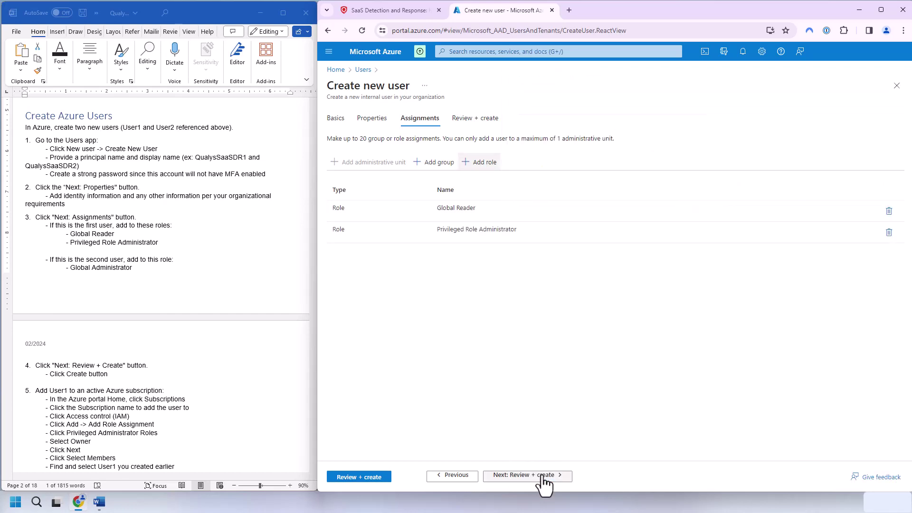
pyautogui.click(368, 479)
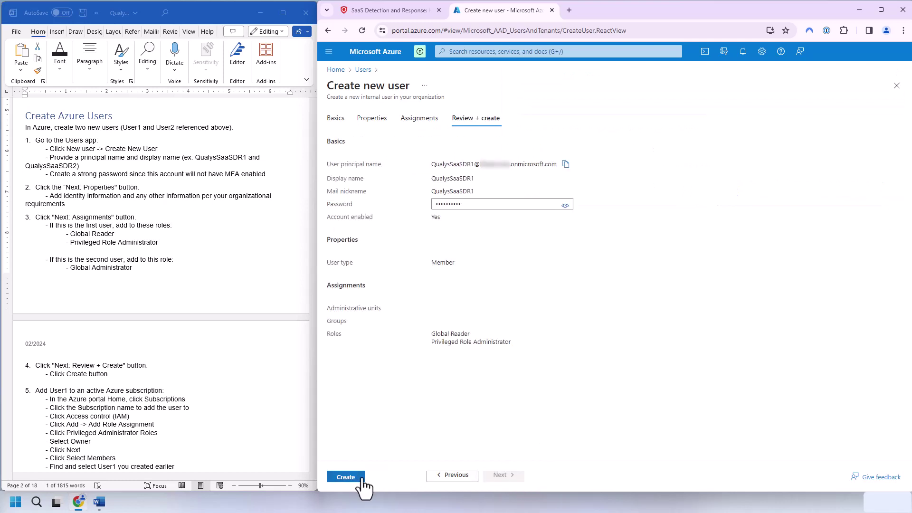
pyautogui.click(360, 481)
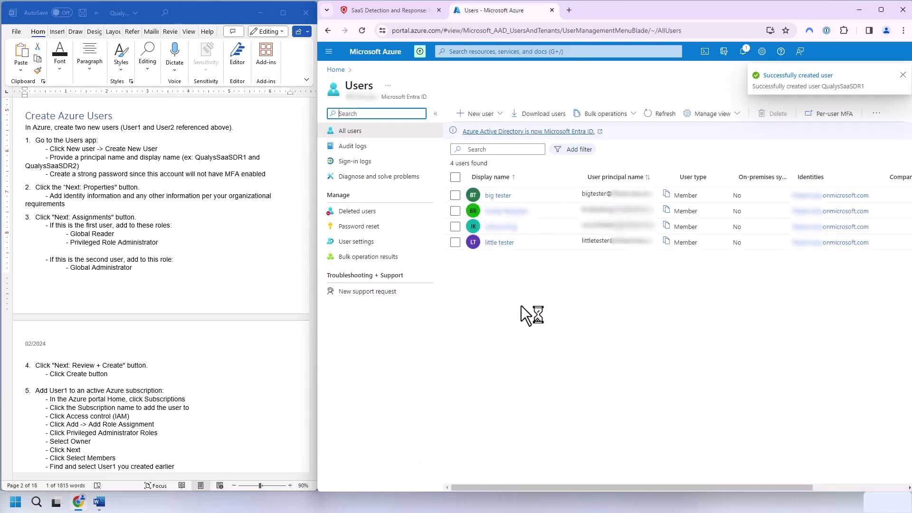
pyautogui.click(903, 75)
# Start a second user QualysSaaSDR2 as principal and display name, and copy its password
pyautogui.click(658, 114)
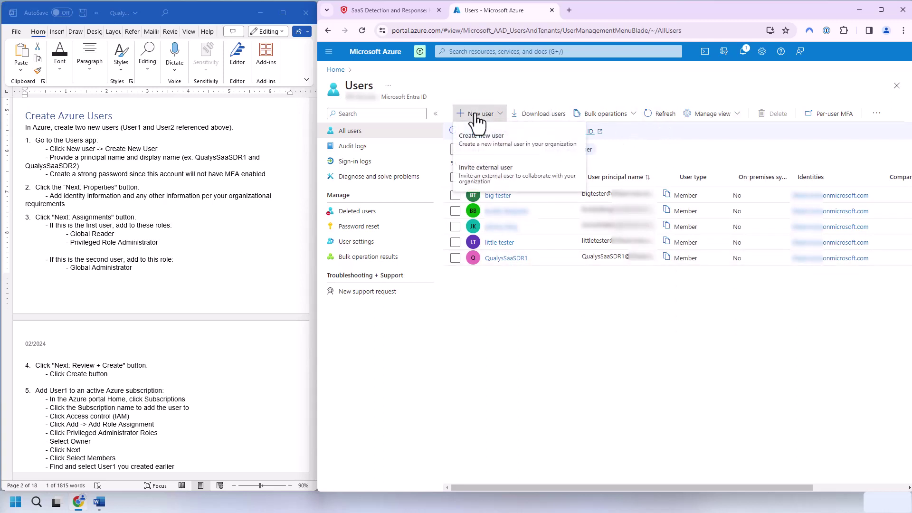
pyautogui.click(483, 136)
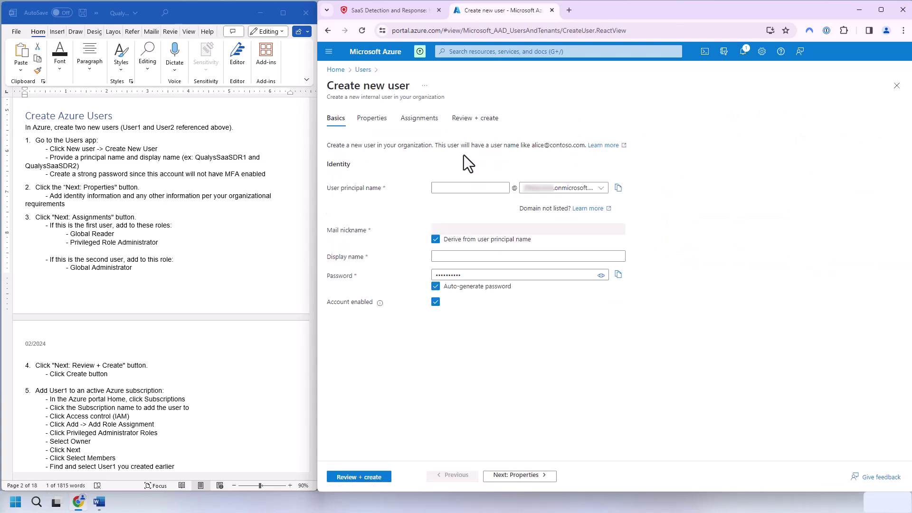
pyautogui.doubleClick(51, 166)
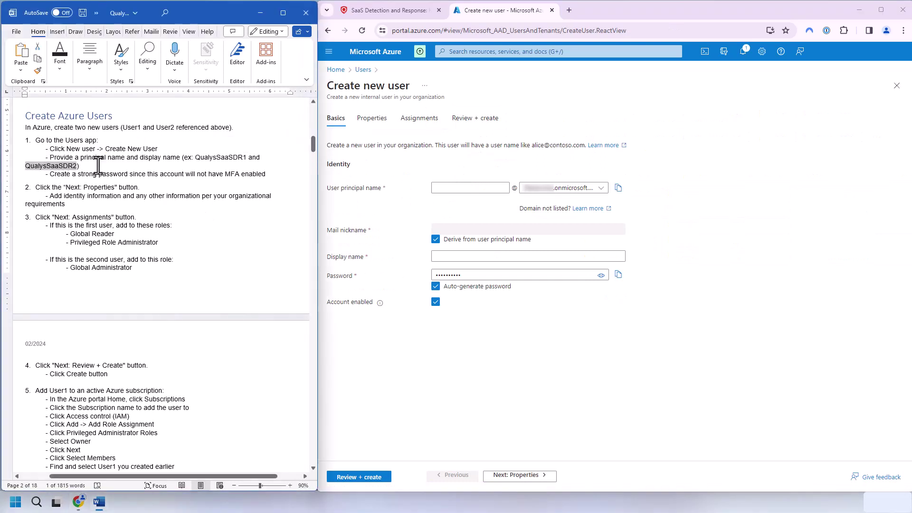
pyautogui.click(446, 183)
pyautogui.hotkey('ctrl', 'v')
pyautogui.click(478, 255)
pyautogui.hotkey('ctrl', 'v')
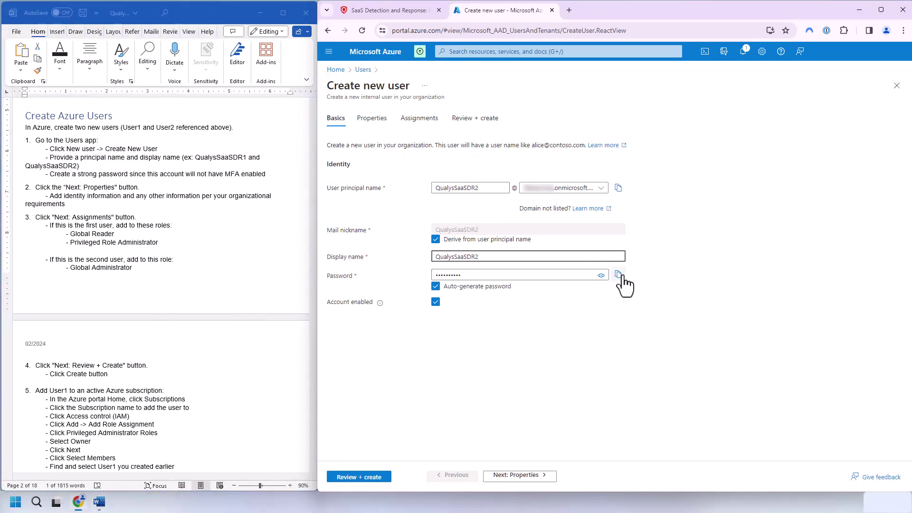
pyautogui.click(618, 275)
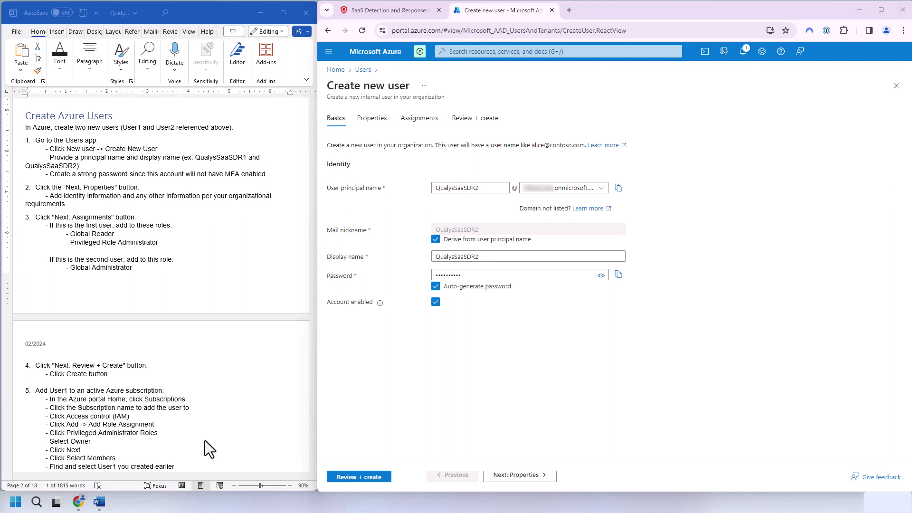
# Give QualysSaaSDR2 the Global Administrator role, create it, and refresh the Users list
pyautogui.click(506, 479)
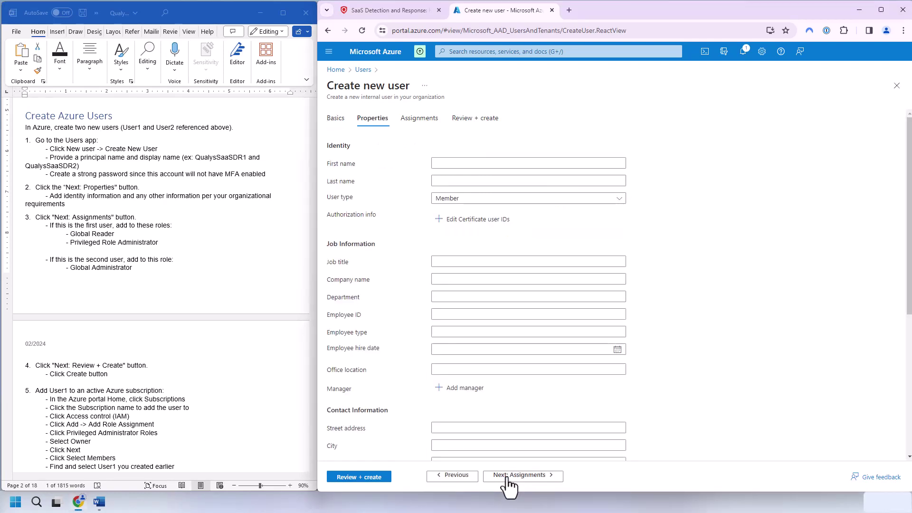
pyautogui.click(510, 479)
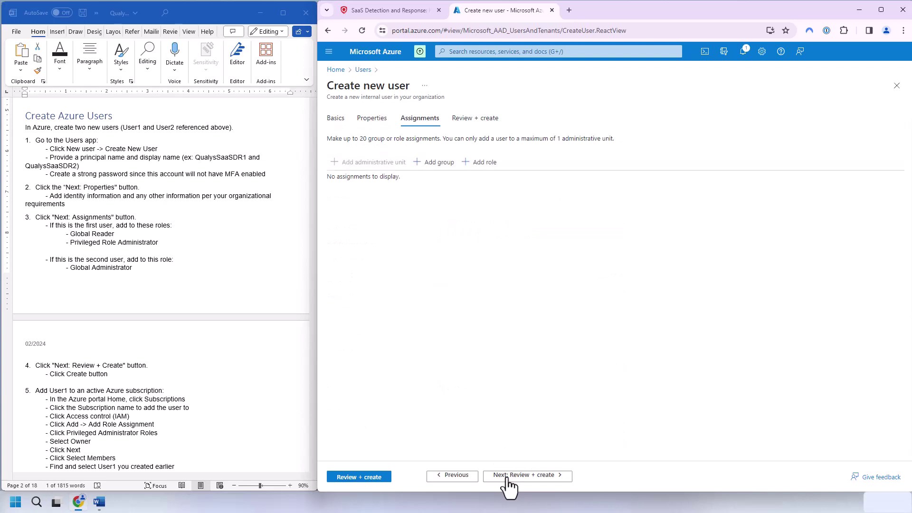
pyautogui.click(483, 163)
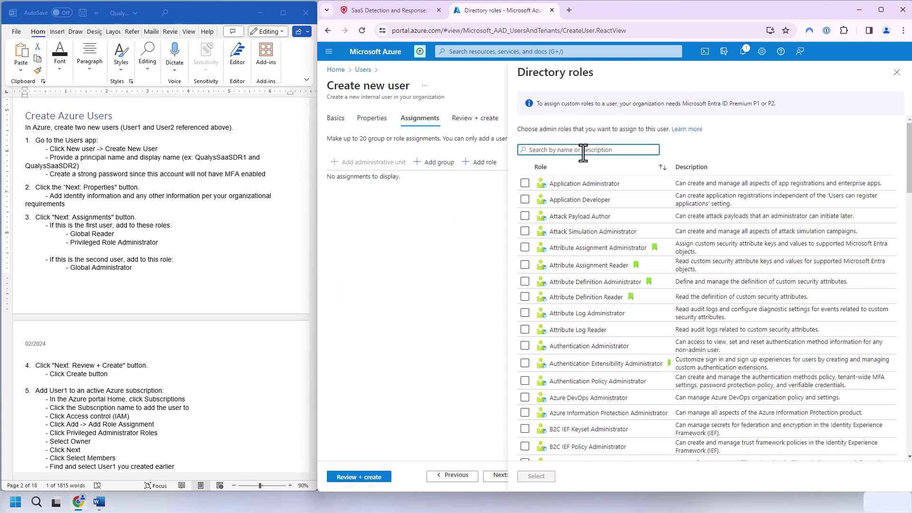
pyautogui.write('global')
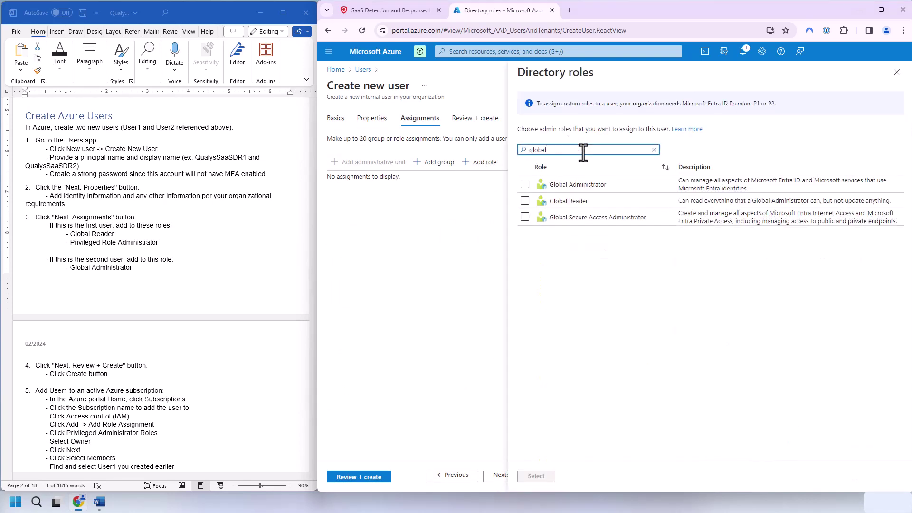
pyautogui.click(524, 184)
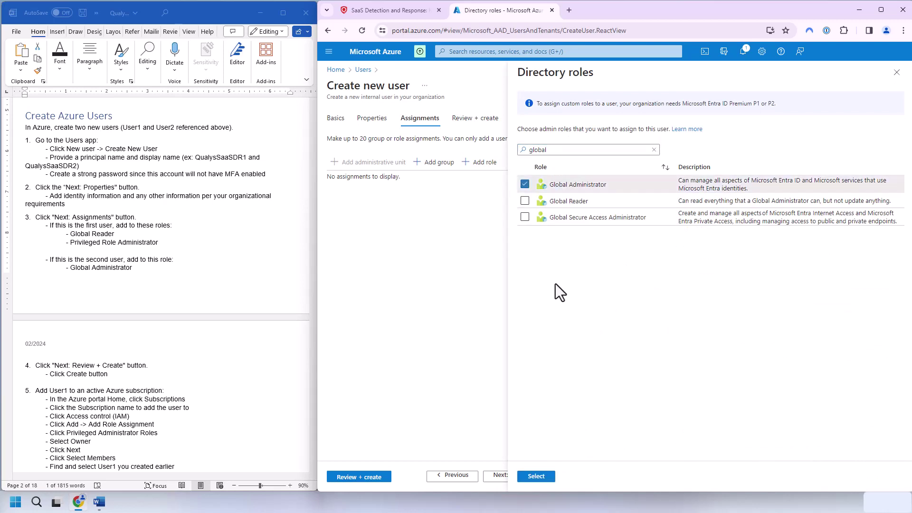
pyautogui.click(538, 477)
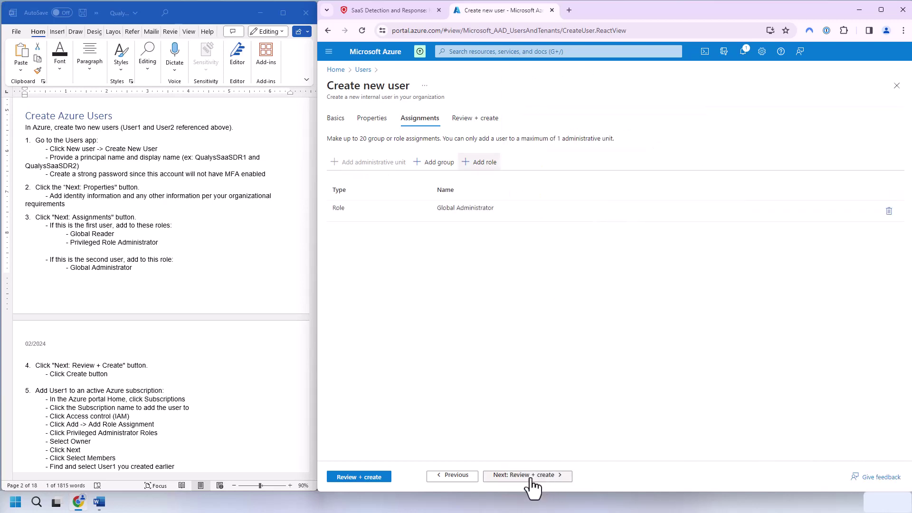
pyautogui.click(354, 477)
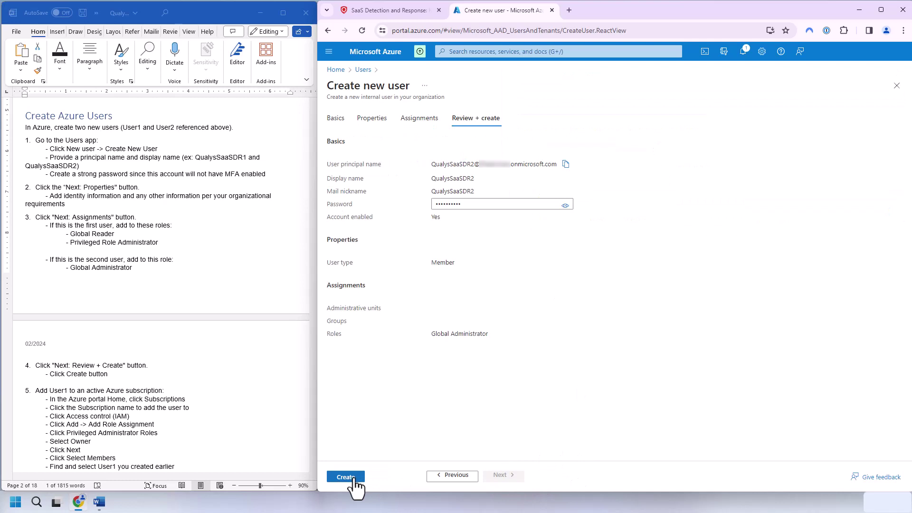
pyautogui.click(346, 477)
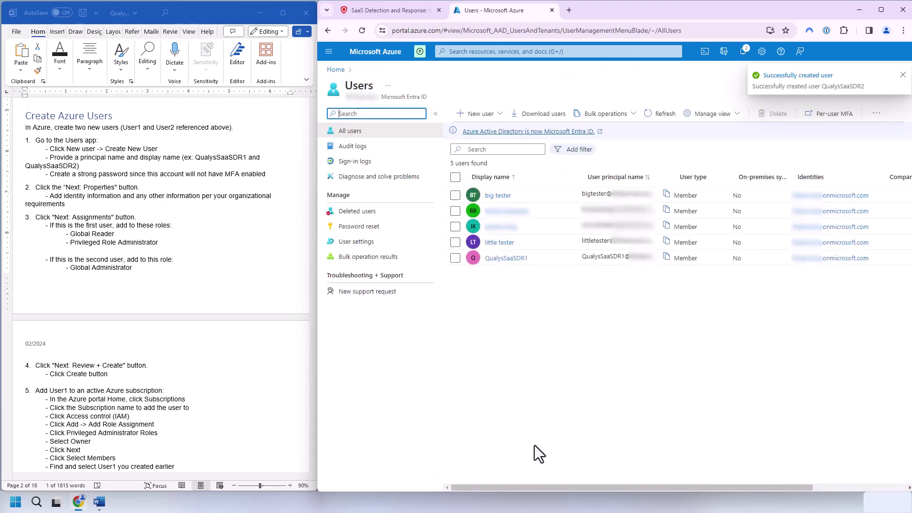
pyautogui.click(659, 117)
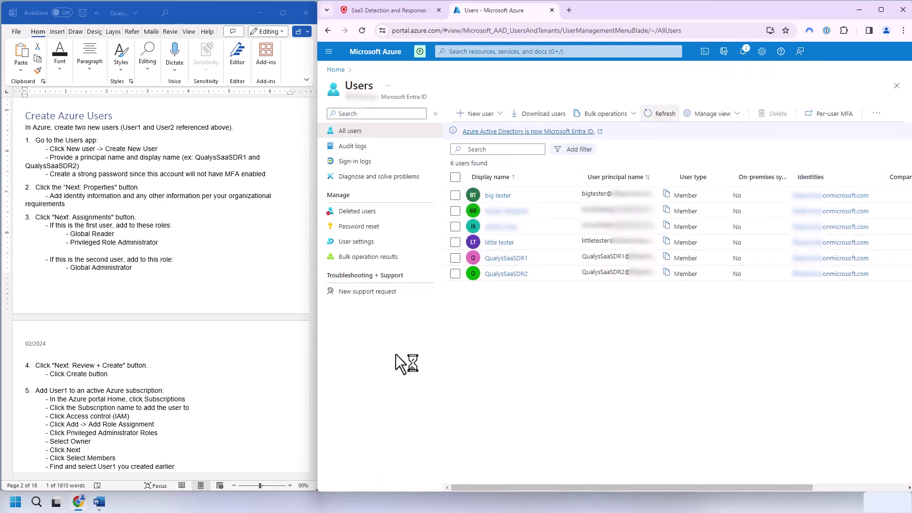
# Check the setup guide, download the PowerShell module from the Qualys Home page, and return to Azure
pyautogui.click(190, 256)
pyautogui.scroll(-6, 190, 257)
pyautogui.scroll(-15, 190, 256)
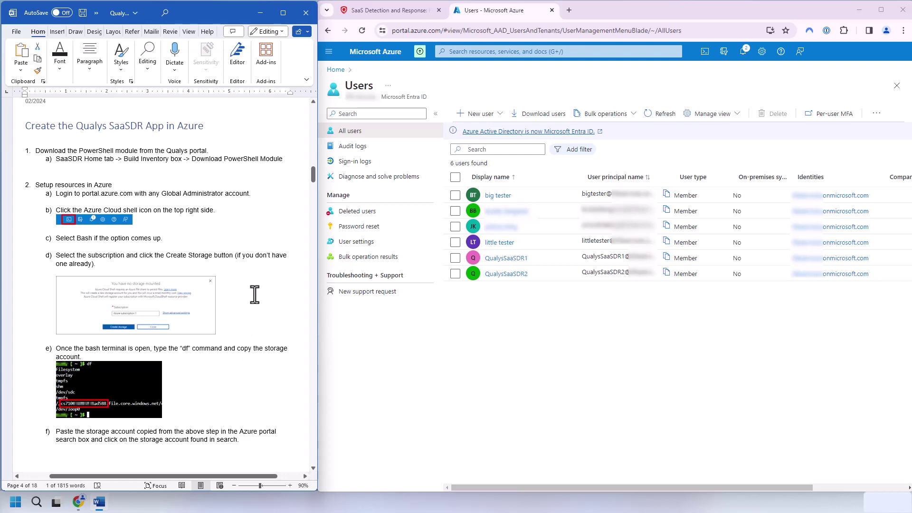
pyautogui.click(395, 8)
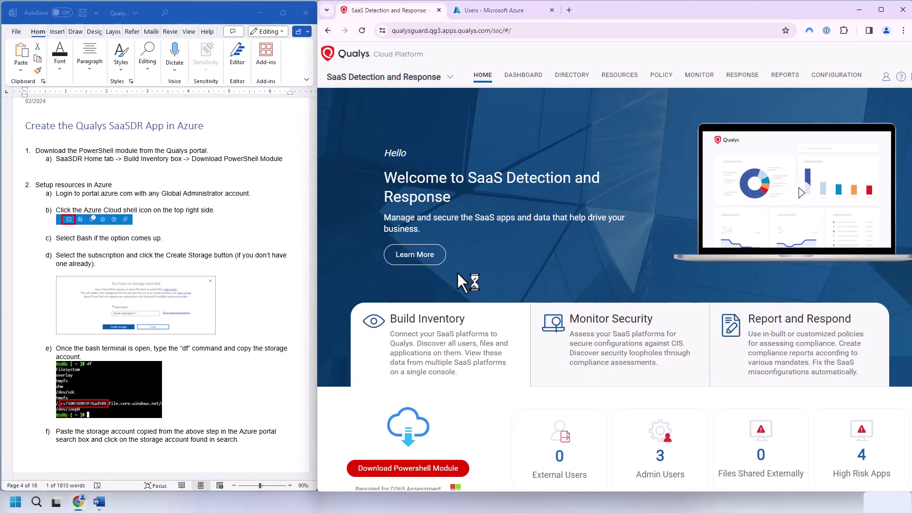
pyautogui.click(417, 475)
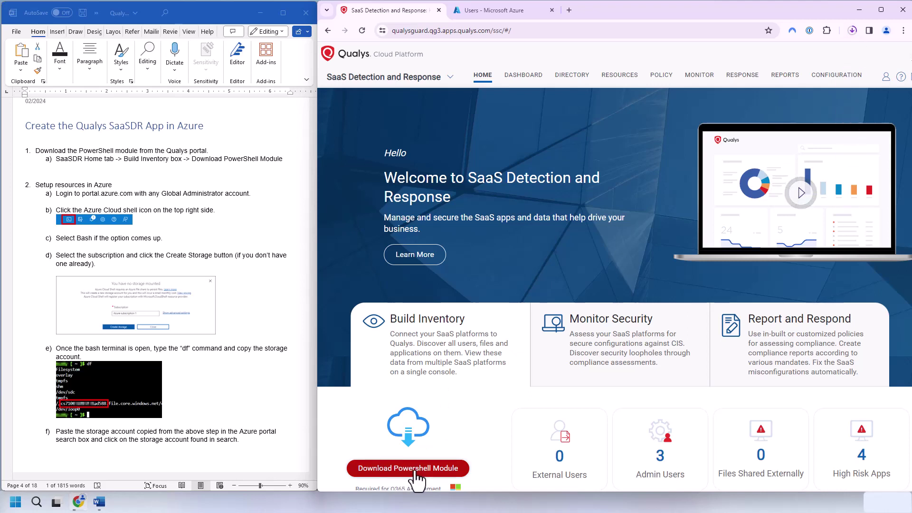
pyautogui.hotkey('ctrl', 'Tab')
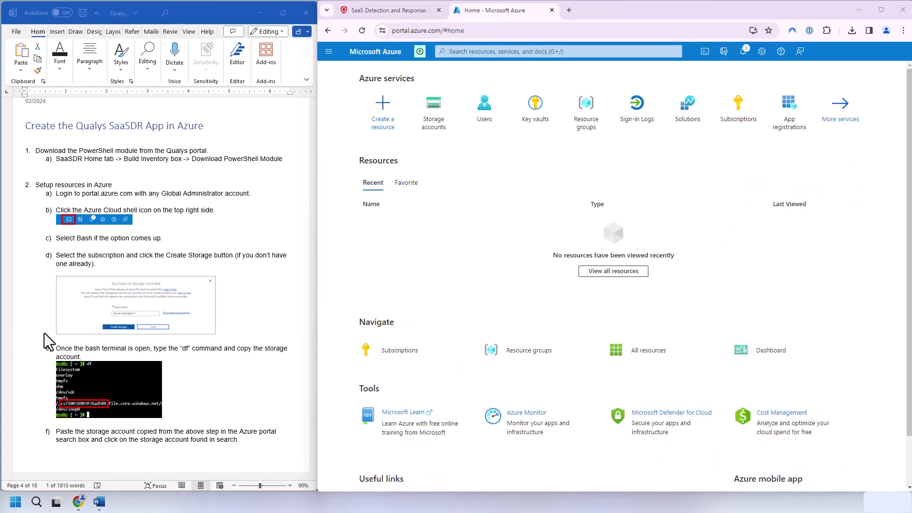
pyautogui.click(705, 51)
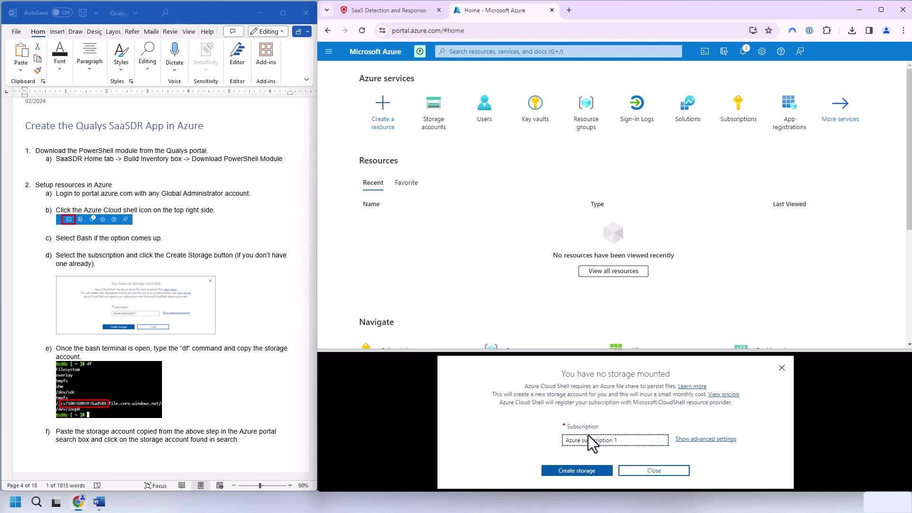
pyautogui.click(576, 471)
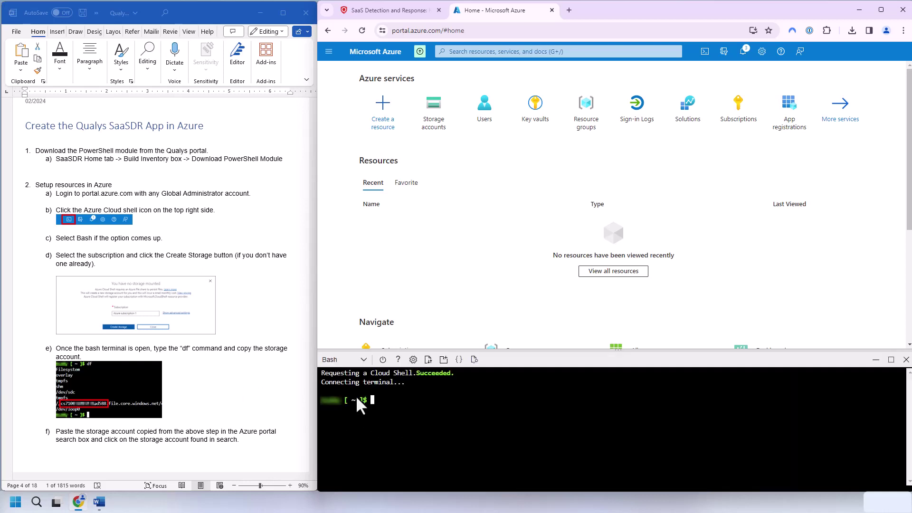
pyautogui.press('Return')
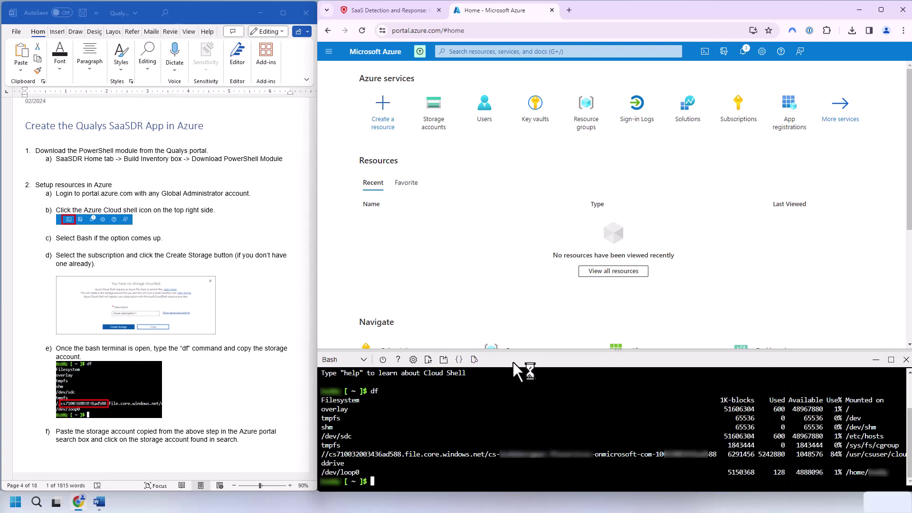
pyautogui.moveTo(328, 454); pyautogui.dragTo(401, 459)
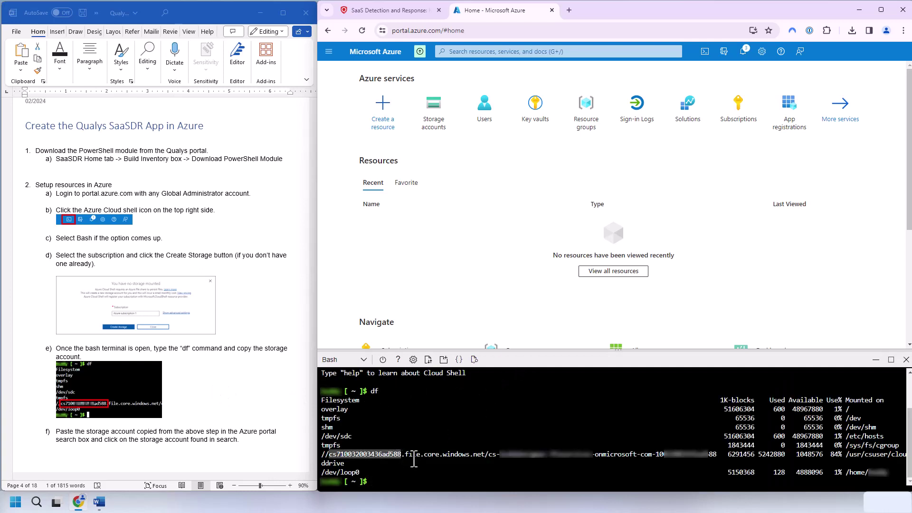
pyautogui.click(412, 454)
pyautogui.scroll(-10, 304, 446)
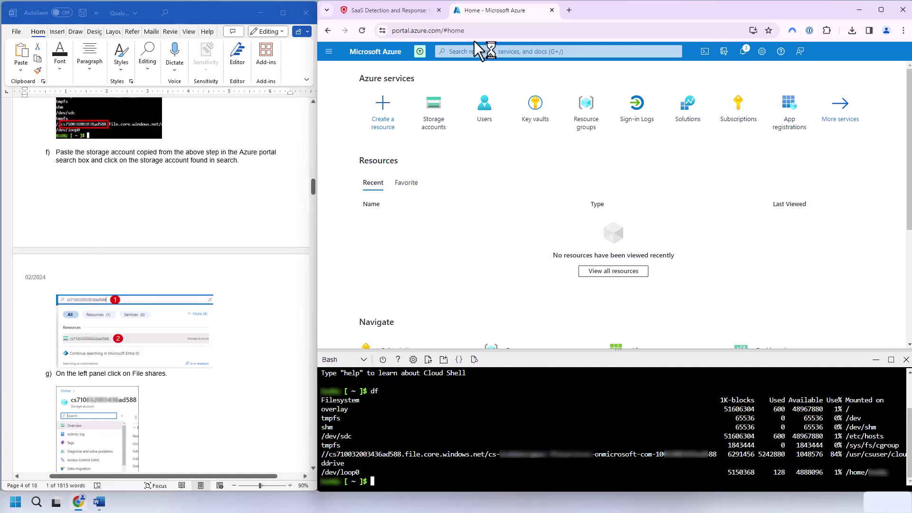
pyautogui.click(478, 52)
pyautogui.hotkey('ctrl', 'v')
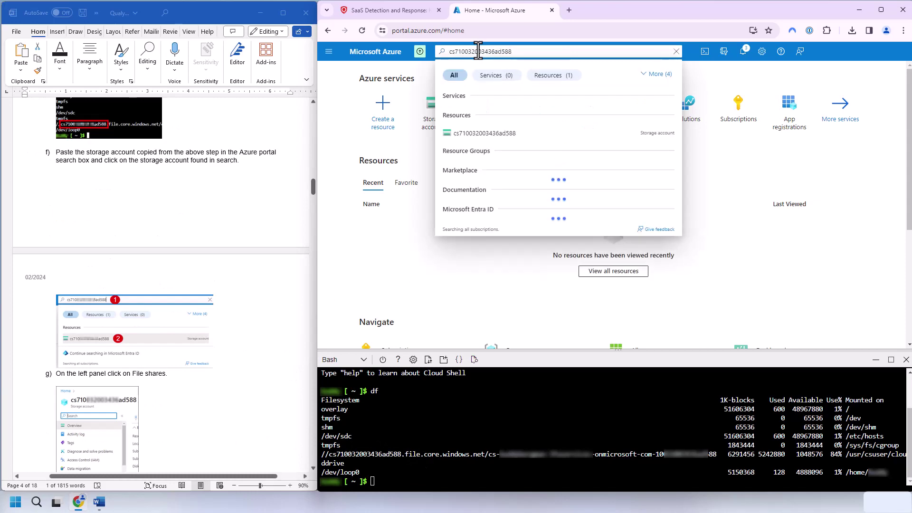
pyautogui.click(505, 114)
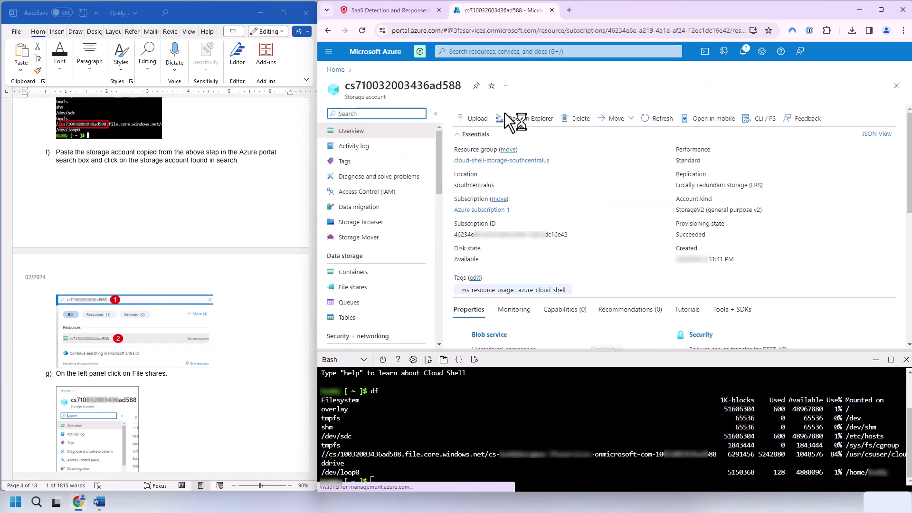
pyautogui.scroll(-10, 184, 296)
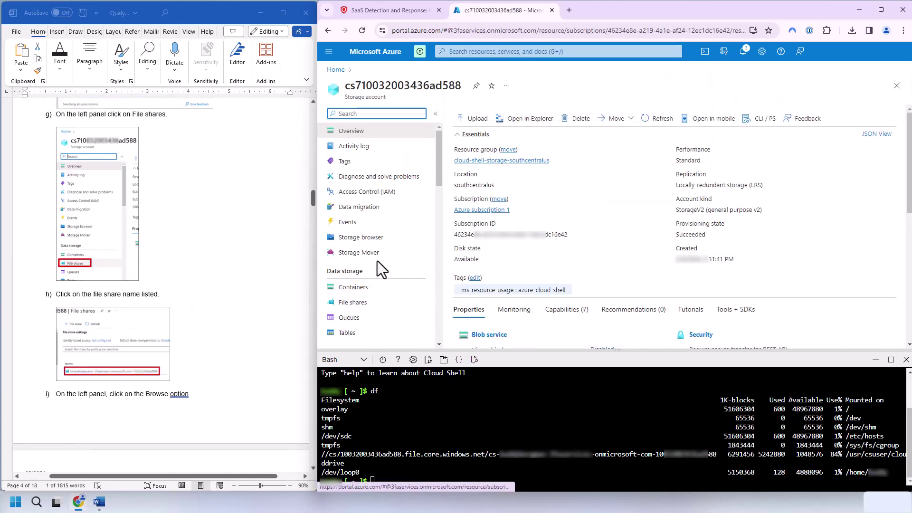
pyautogui.scroll(-2, 383, 256)
pyautogui.click(361, 209)
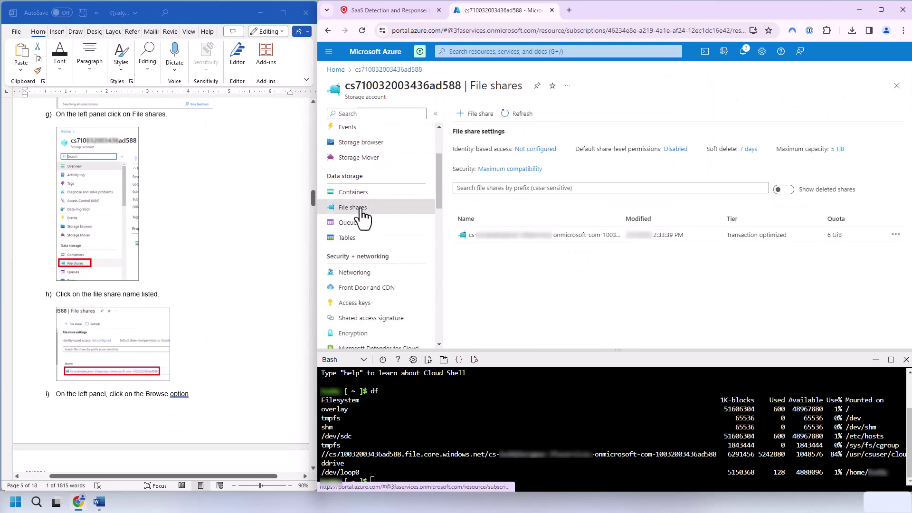
pyautogui.click(500, 238)
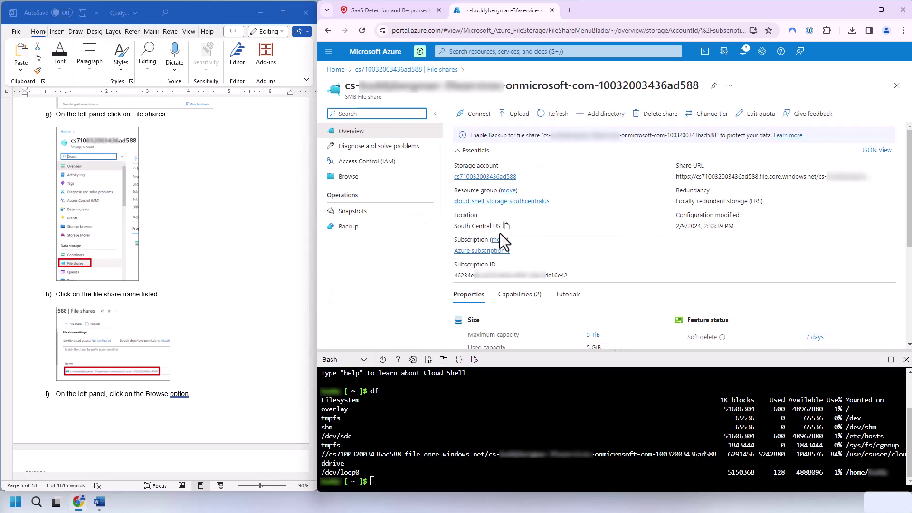
pyautogui.click(513, 115)
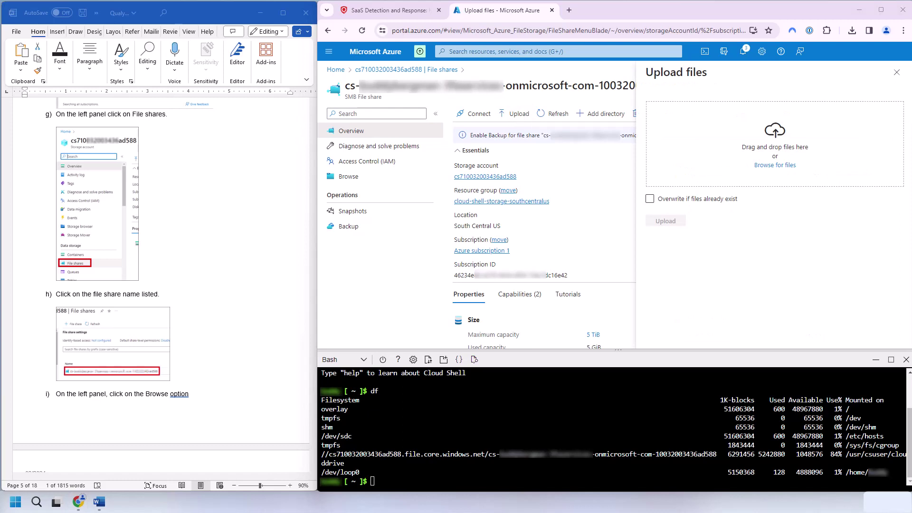
# Upload qualys_azure_setup.zip, then in Bash cd into clouddrive, list it, and unzip the archive
pyautogui.moveTo(623, 142); pyautogui.dragTo(800, 176)
pyautogui.click(663, 222)
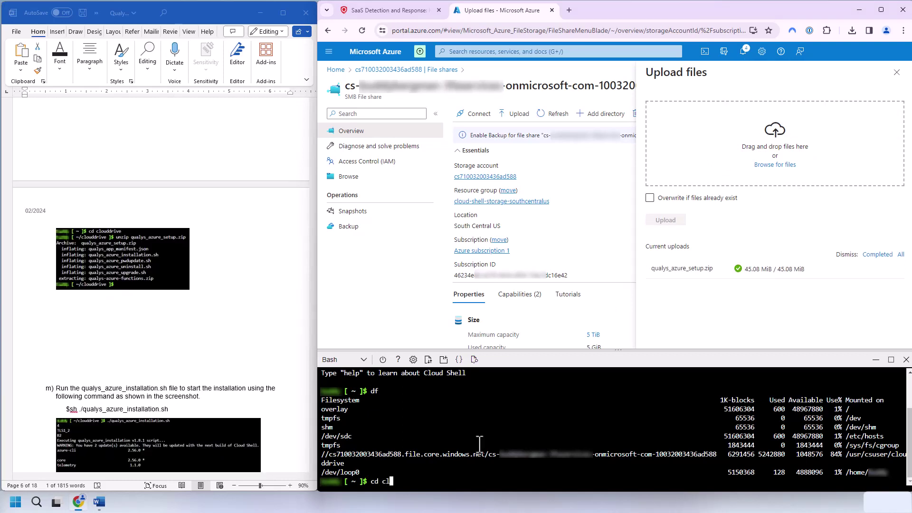
pyautogui.write('ouddrive')
pyautogui.press('Return')
pyautogui.write('ls')
pyautogui.press('Return')
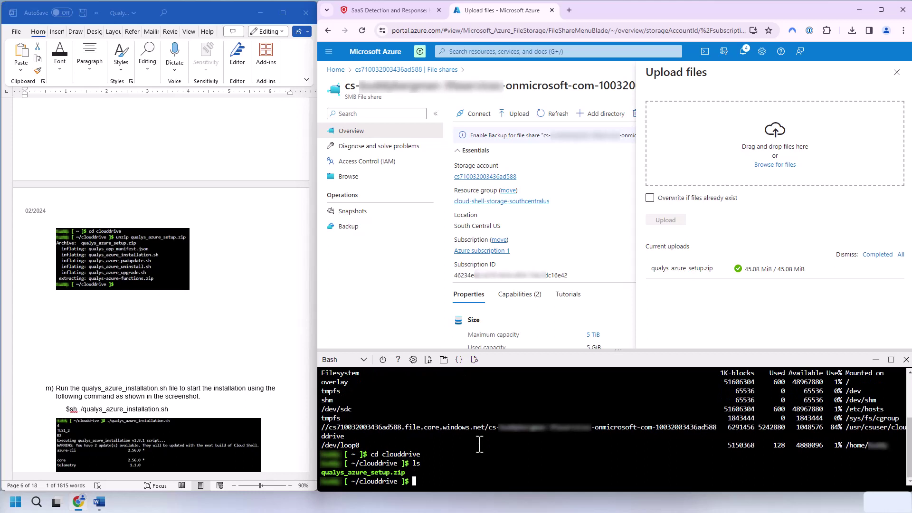
pyautogui.write('unzip qual')
pyautogui.press('Tab')
pyautogui.press('Return')
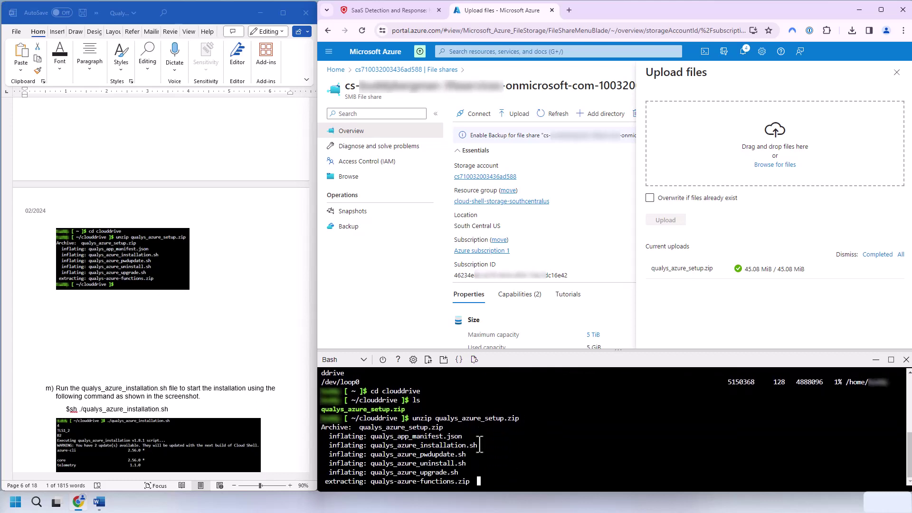
# Run ./qualys_azure_installation.sh, enter the O365 domain, and accept the default SharePoint domain
pyautogui.write('./')
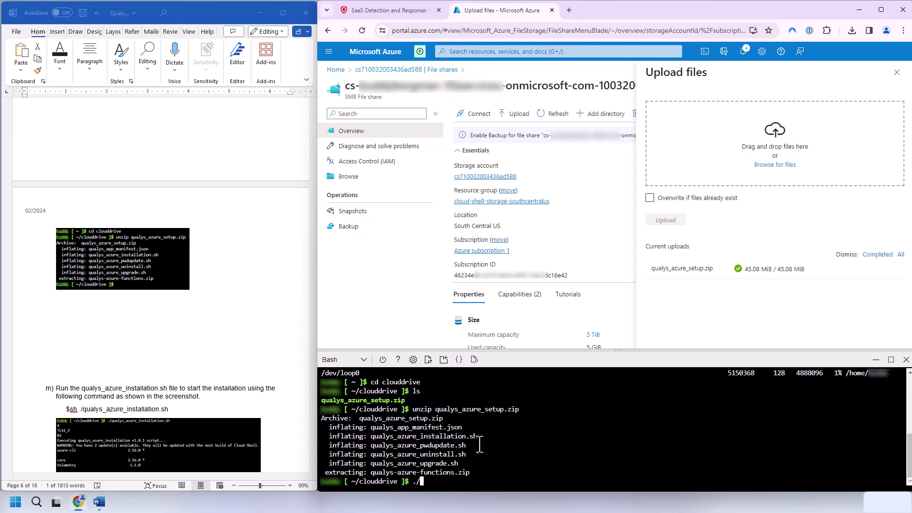
pyautogui.write('qualys_azure_installation.sh')
pyautogui.press('Return')
pyautogui.scroll(-6, 209, 357)
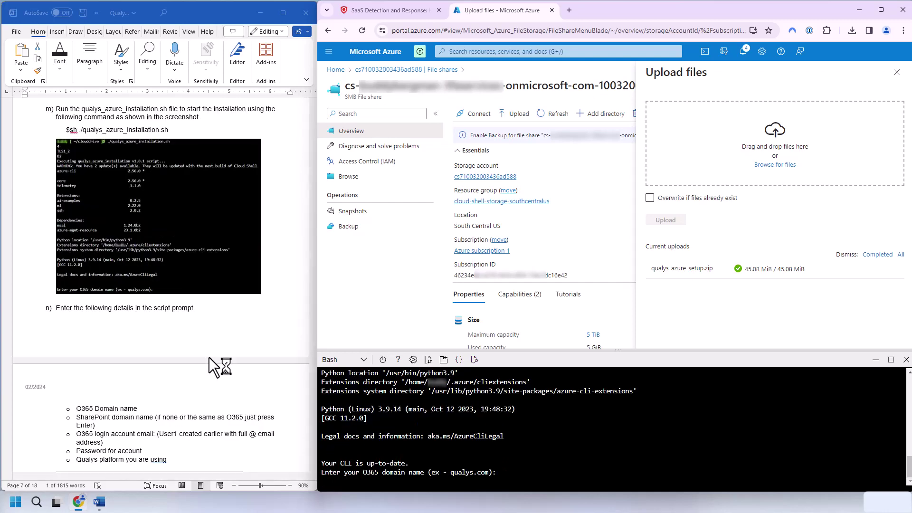
pyautogui.click(213, 358)
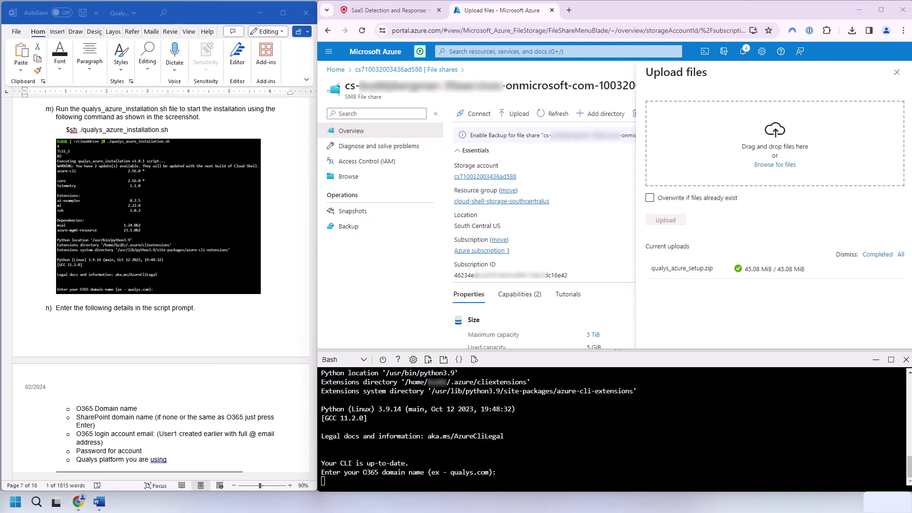
pyautogui.rightClick(387, 482)
pyautogui.click(431, 330)
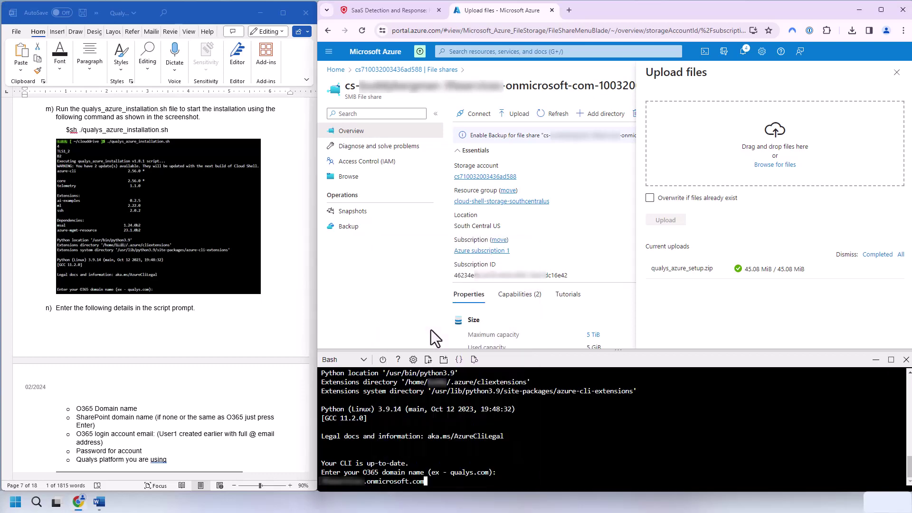
pyautogui.press('Return')
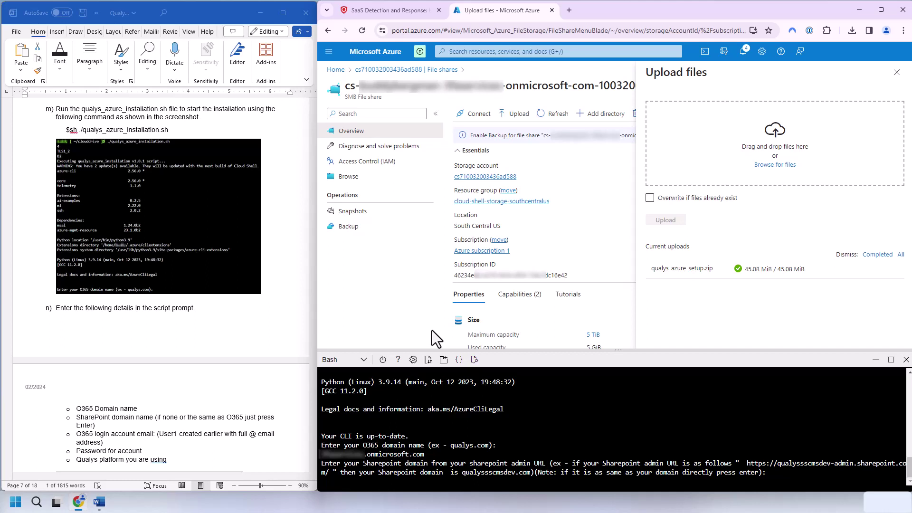
pyautogui.press('Return')
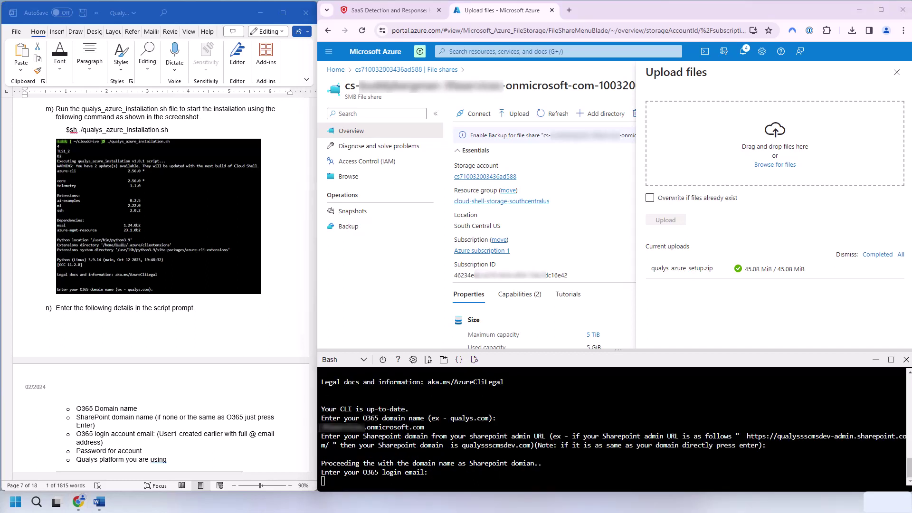
# Paste the O365 login email and the account password at the script's prompts
pyautogui.rightClick(405, 475)
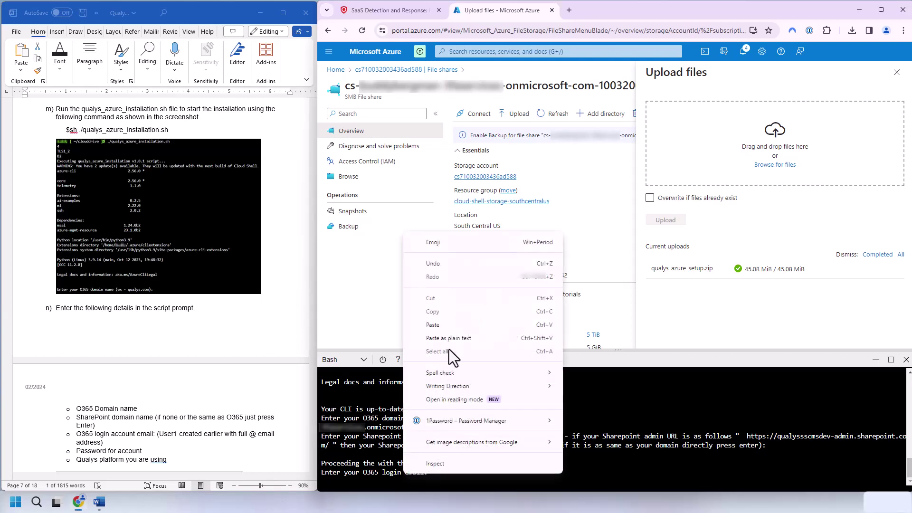
pyautogui.click(452, 325)
pyautogui.press('Return')
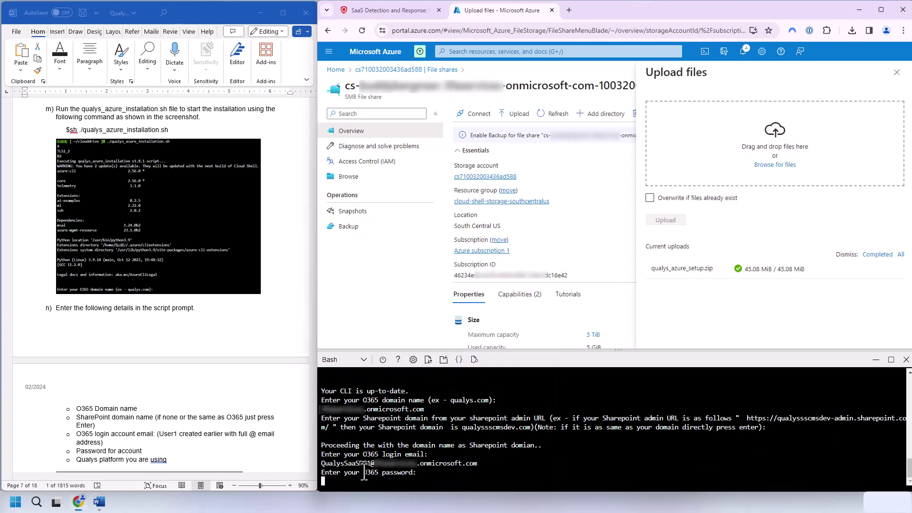
pyautogui.rightClick(365, 472)
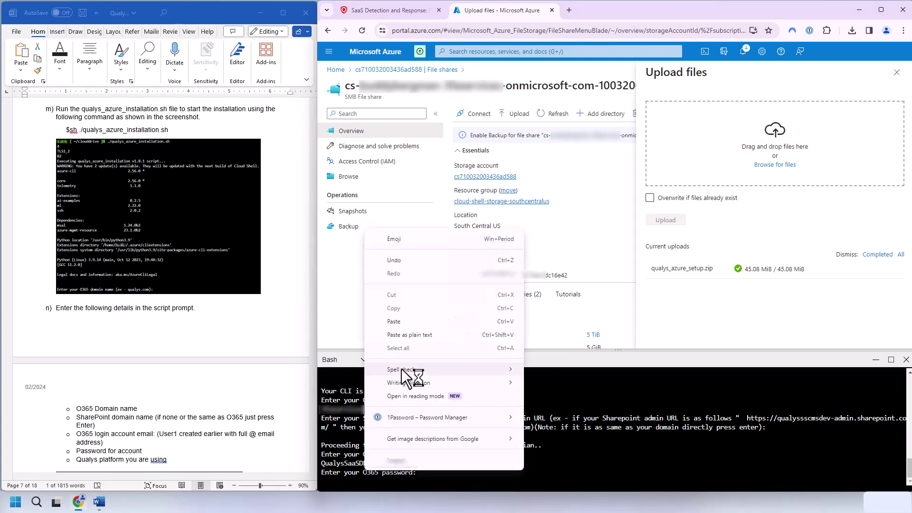
pyautogui.click(408, 319)
pyautogui.press('Return')
pyautogui.moveTo(392, 346); pyautogui.dragTo(392, 234)
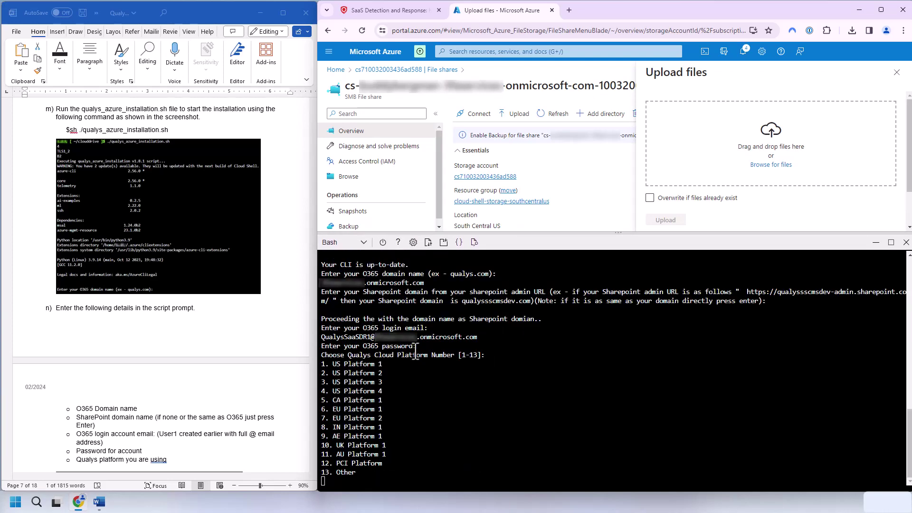
# Choose Qualys platform 3 and enter the Azure subscription id from the output
pyautogui.write('3')
pyautogui.press('Return')
pyautogui.scroll(-3, 157, 367)
pyautogui.scroll(-9, 161, 368)
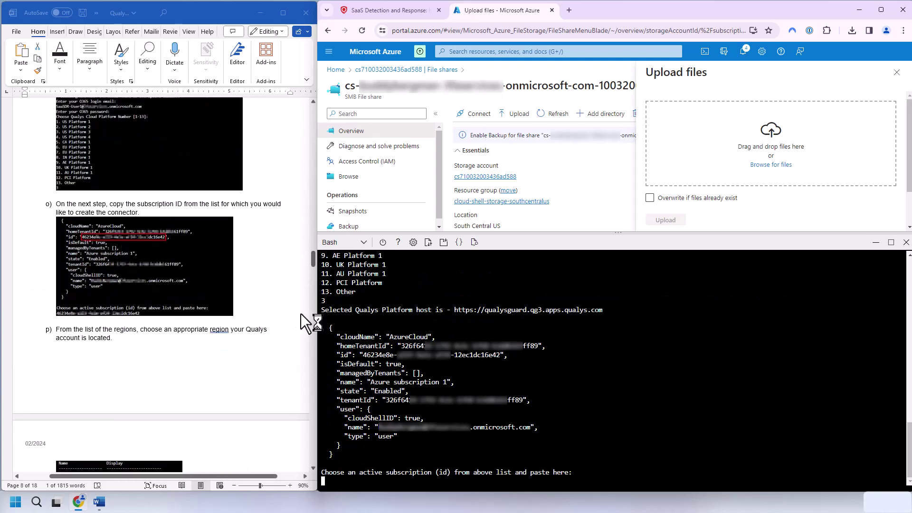
pyautogui.moveTo(363, 359); pyautogui.dragTo(499, 355)
pyautogui.rightClick(338, 484)
pyautogui.click(375, 334)
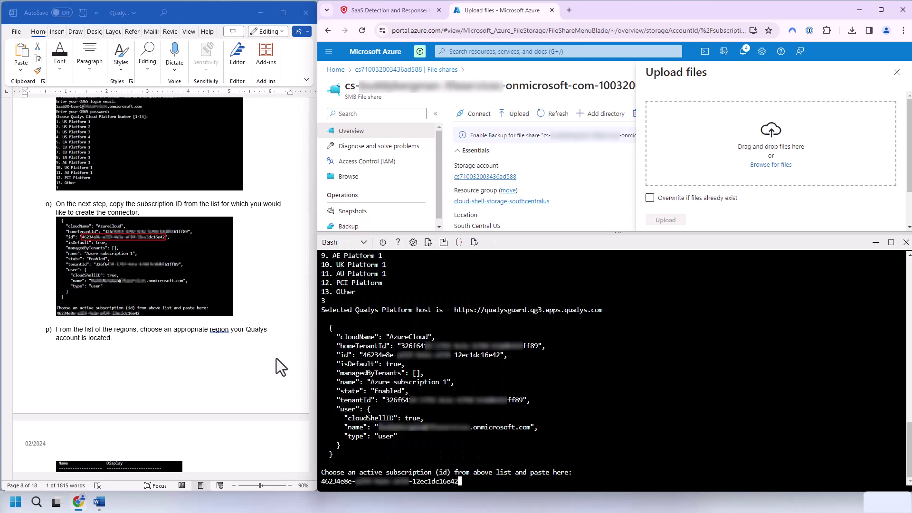
pyautogui.press('Return')
# Enter eastus as the deployment region and let the setup finish
pyautogui.scroll(-5, 238, 366)
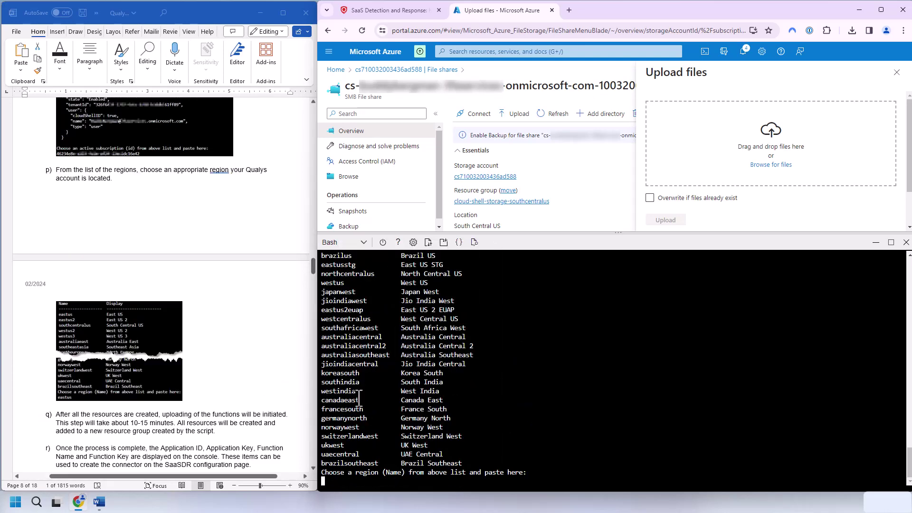
pyautogui.scroll(12, 359, 396)
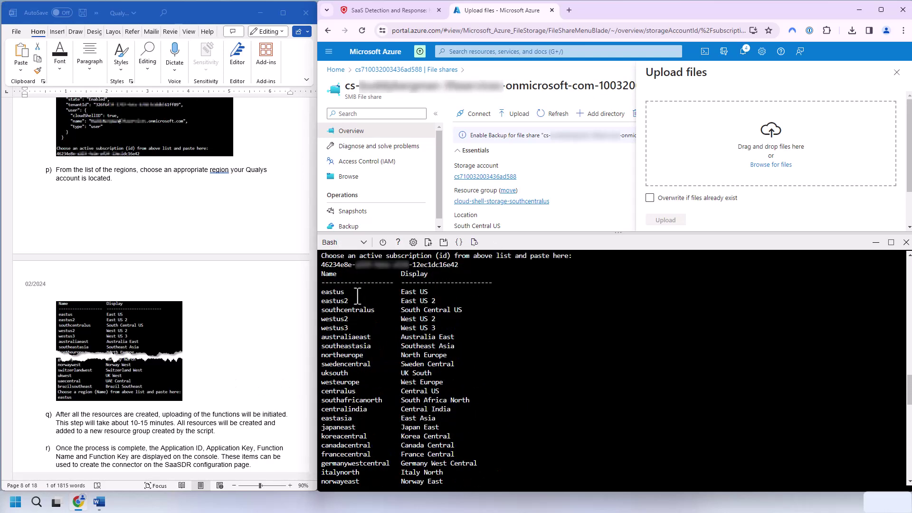
pyautogui.write('eastus')
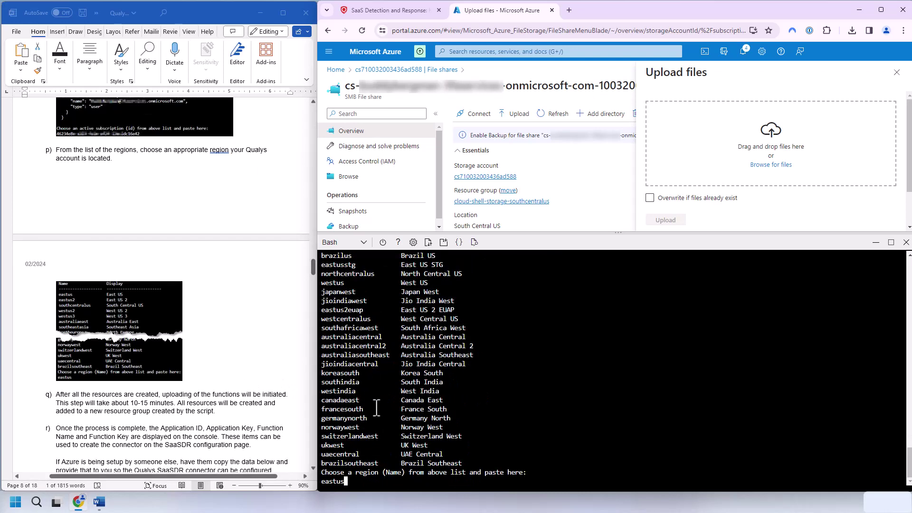
pyautogui.press('Return')
pyautogui.scroll(-3, 252, 396)
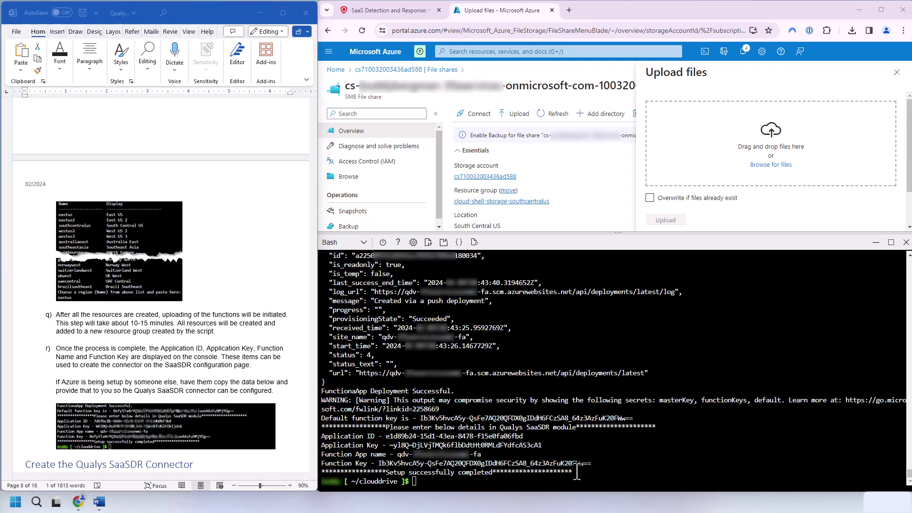
# Copy the SaaSDR connector details from the setup output and switch to the Qualys SaaS Detection and Response tab
pyautogui.moveTo(580, 473)
pyautogui.mouseDown()
pyautogui.moveTo(342, 420)
pyautogui.moveTo(332, 431)
pyautogui.moveTo(347, 430)
pyautogui.moveTo(322, 429)
pyautogui.moveTo(394, 430)
pyautogui.moveTo(596, 472)
pyautogui.mouseUp()
pyautogui.hotkey('ctrl', 'c')
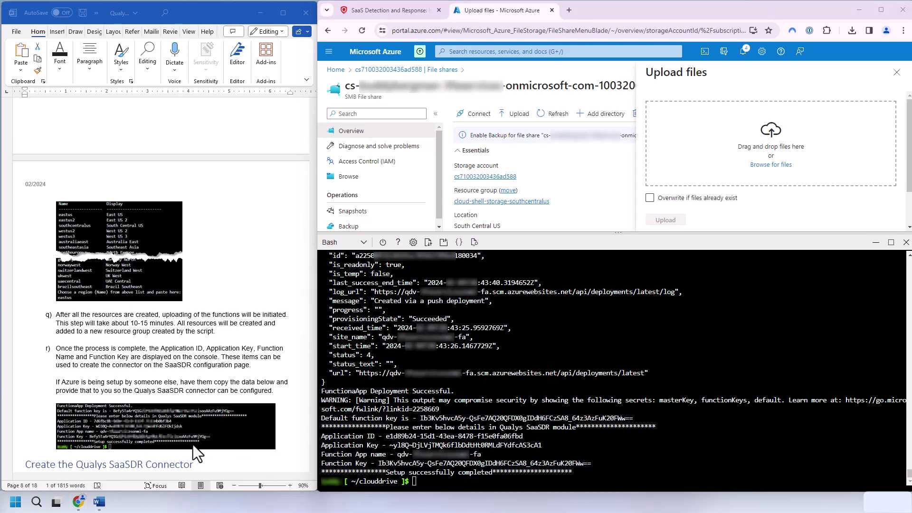
pyautogui.scroll(-7, 192, 444)
pyautogui.scroll(-3, 204, 432)
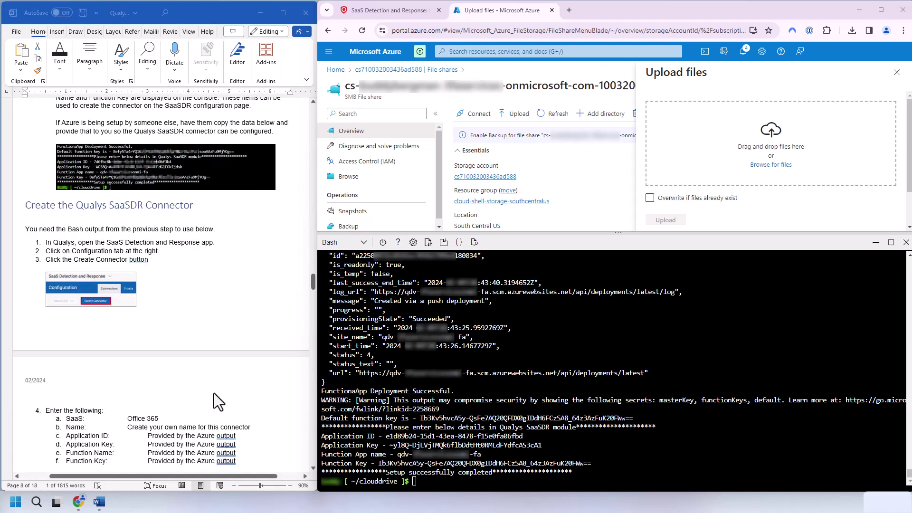
pyautogui.scroll(-4, 214, 388)
pyautogui.hotkey('ctrl', 'shift', 'Tab')
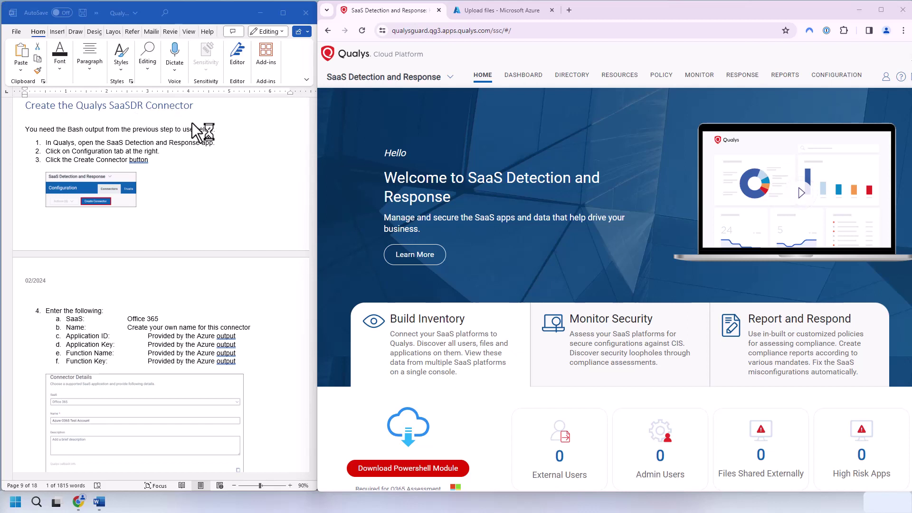
# Start a new Office 365 connector in Configuration named 'Test Connector'
pyautogui.click(837, 75)
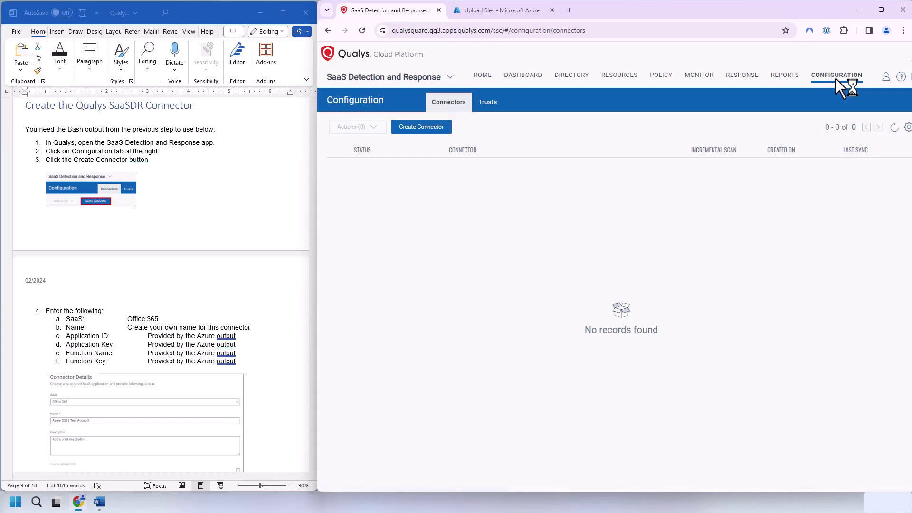
pyautogui.click(424, 128)
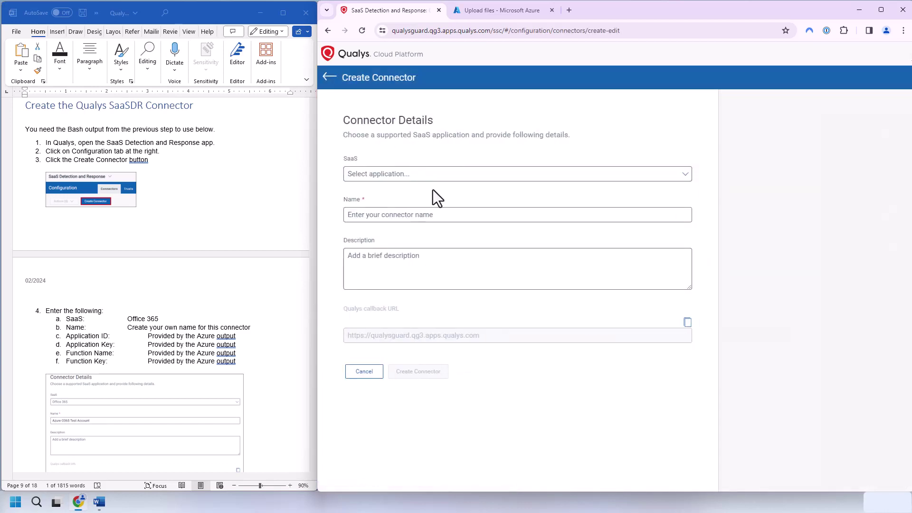
pyautogui.click(381, 176)
pyautogui.click(385, 191)
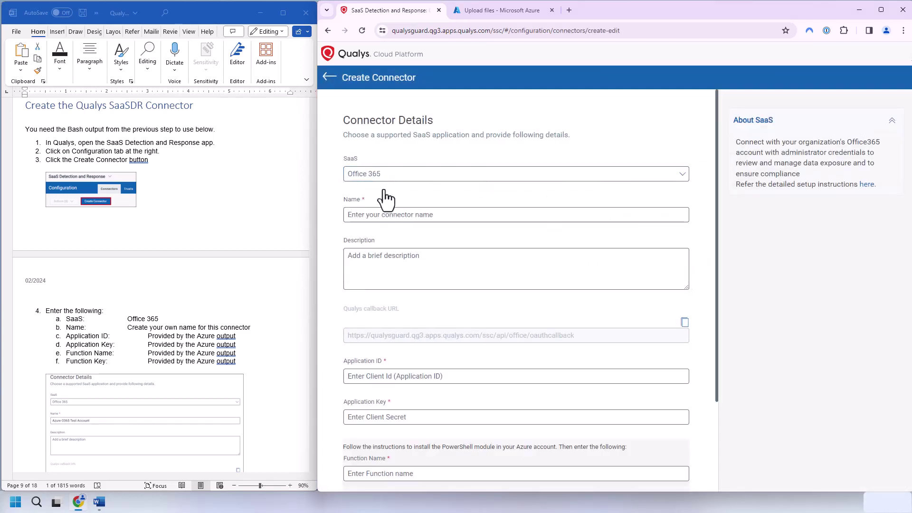
pyautogui.click(385, 215)
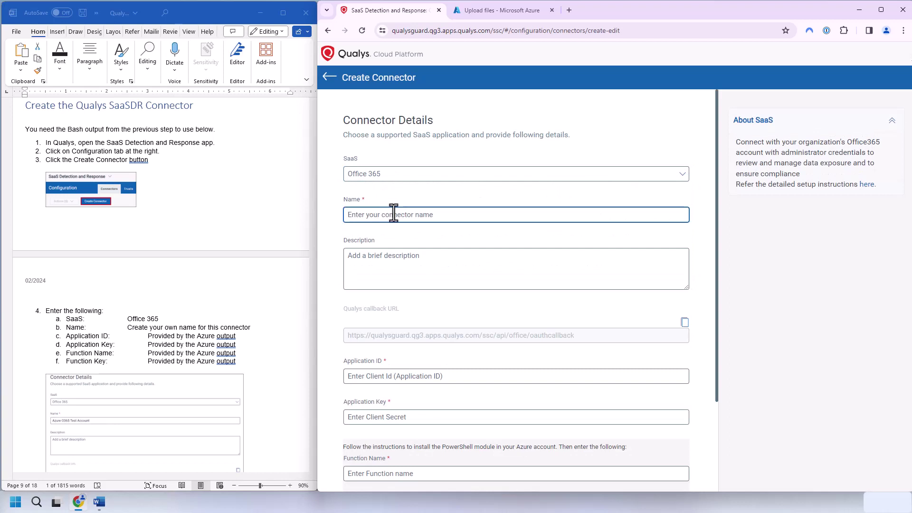
pyautogui.write('Test Connector')
# Paste the Azure Application ID and confirm the Test Powershell connection succeeds
pyautogui.click(391, 376)
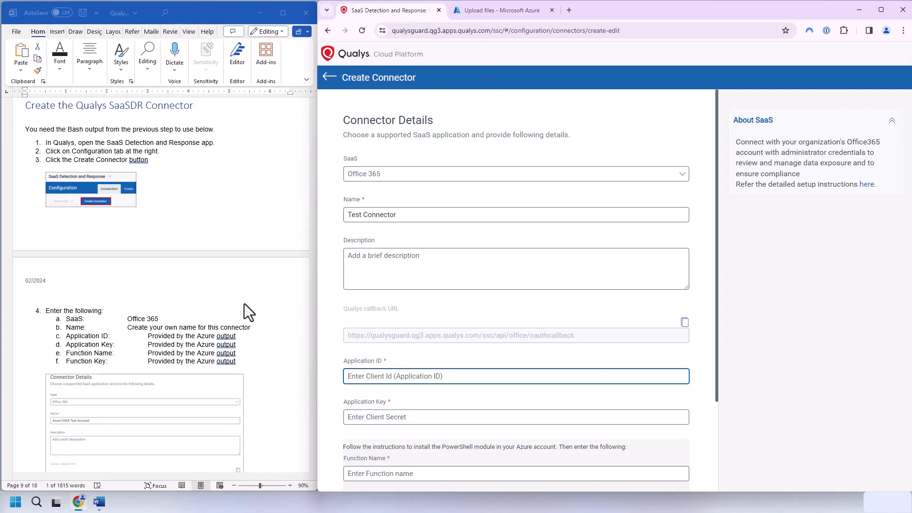
pyautogui.scroll(-2, 412, 256)
pyautogui.hotkey('ctrl', 'v')
pyautogui.press('Tab')
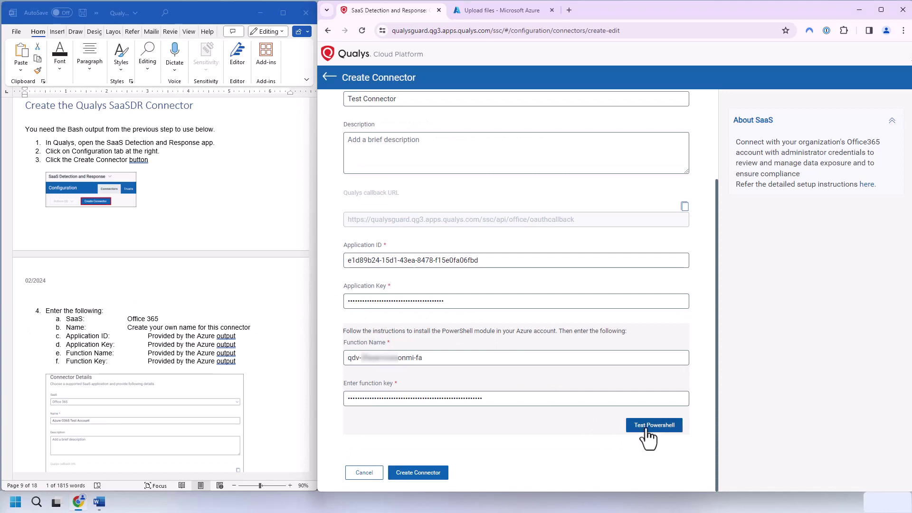
pyautogui.click(648, 431)
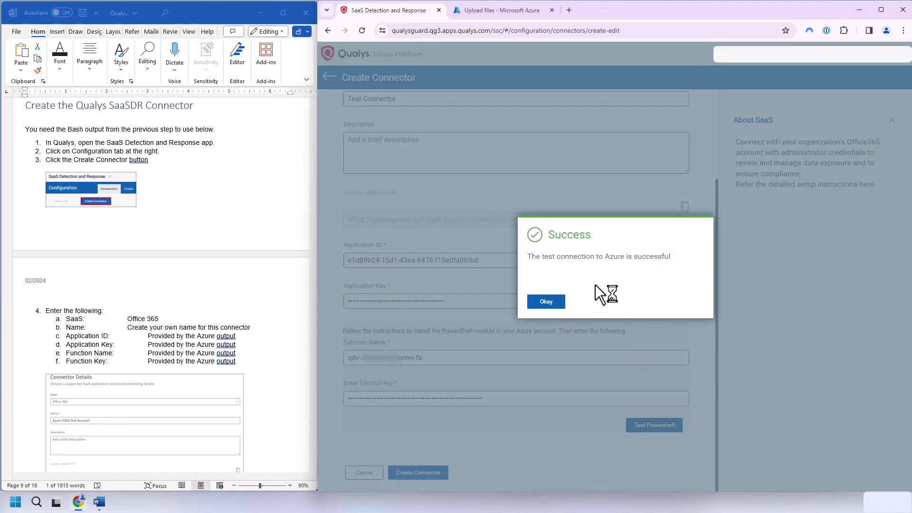
pyautogui.click(554, 302)
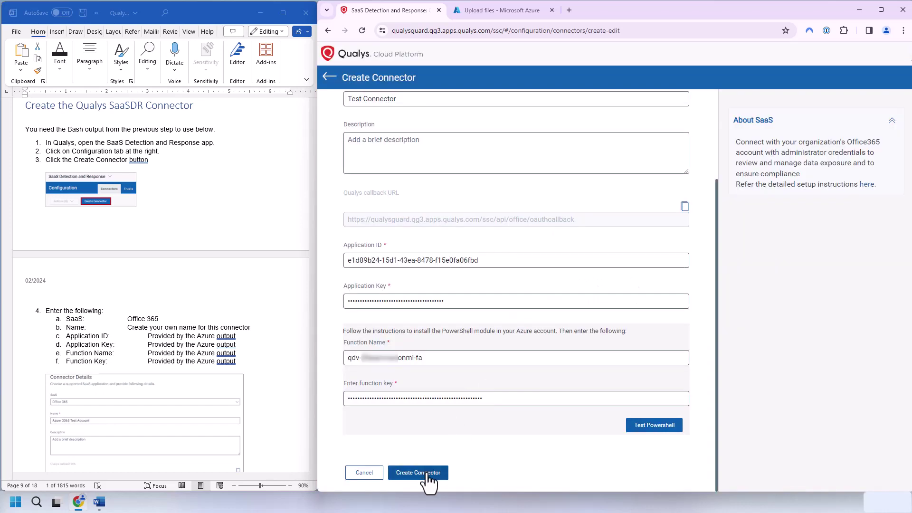
# Create the Office 365 connector and sign in with another account, entering the admin e-mail
pyautogui.click(428, 474)
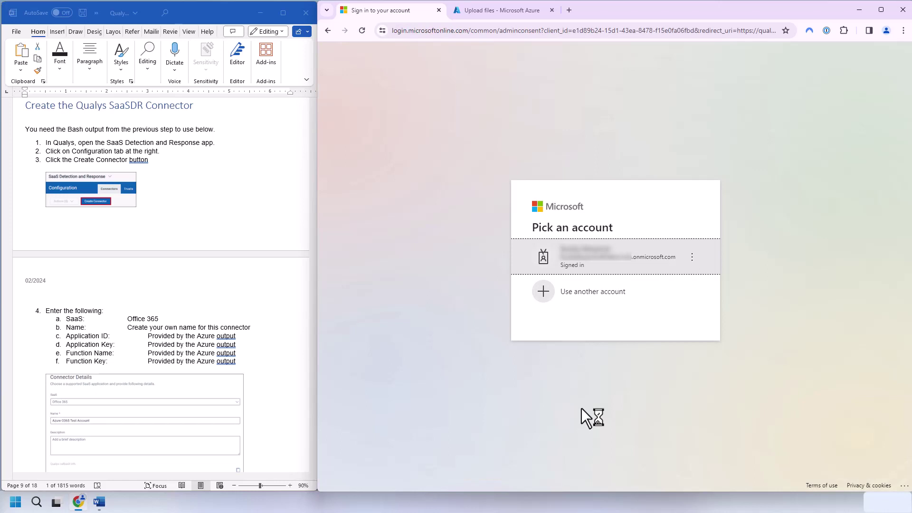
pyautogui.click(580, 297)
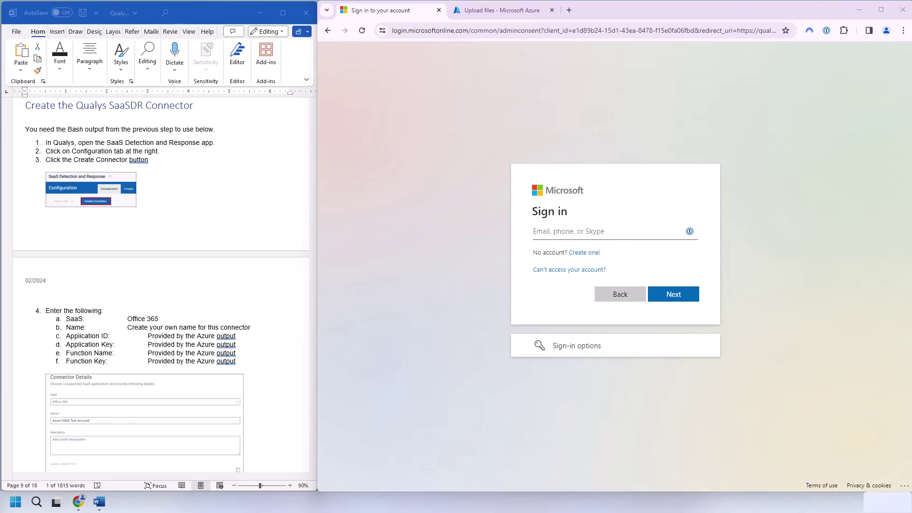
pyautogui.click(536, 233)
pyautogui.hotkey('ctrl', 'v')
pyautogui.click(684, 295)
# Enter the admin password and accept the permissions QualysSaaSDRv1 requests
pyautogui.hotkey('ctrl', 'v')
pyautogui.click(670, 312)
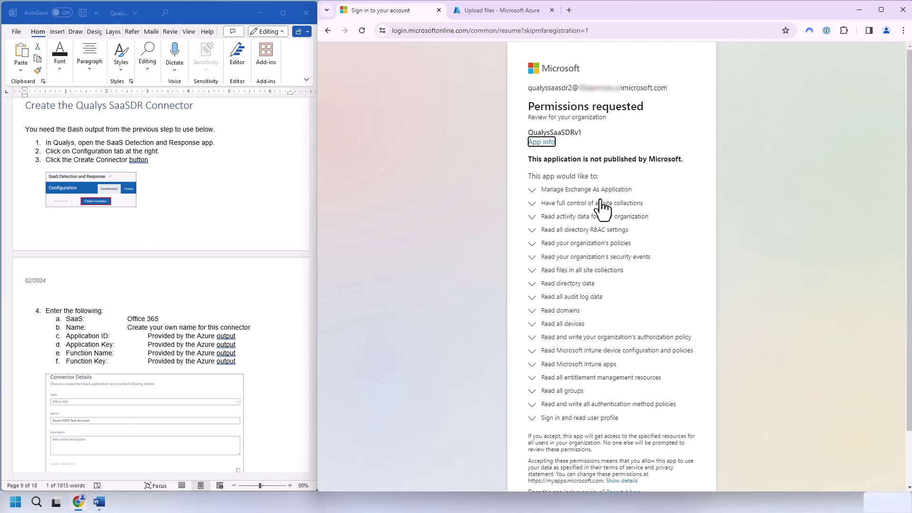
pyautogui.scroll(-2, 601, 237)
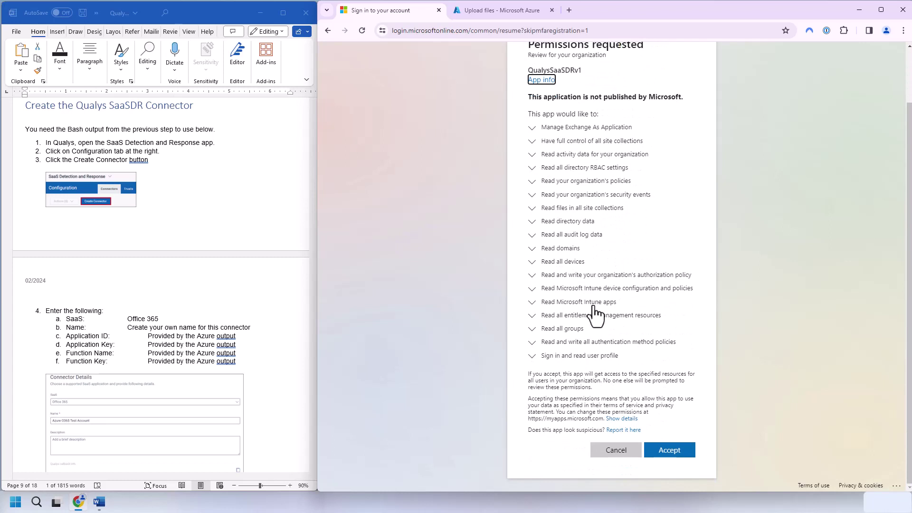
pyautogui.click(670, 454)
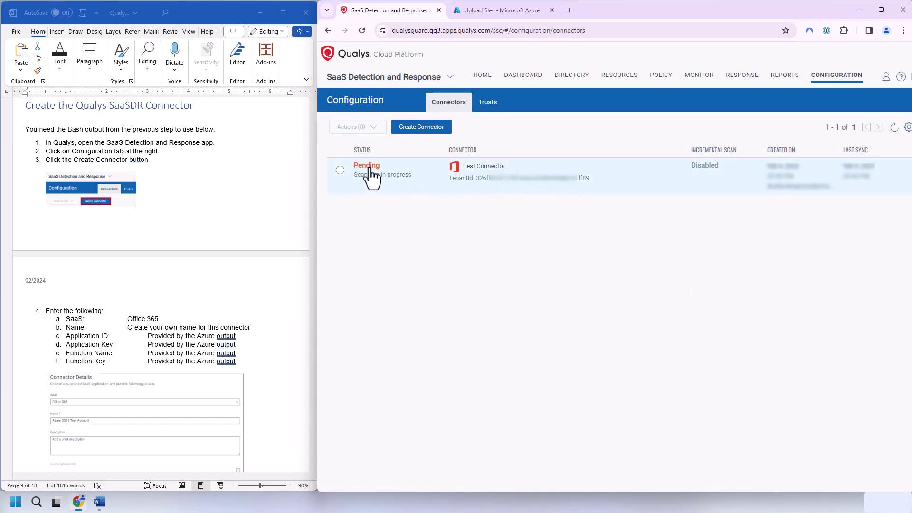
# Refresh Test Connector's scan status, check its Error status, and return to the connectors list
pyautogui.click(370, 169)
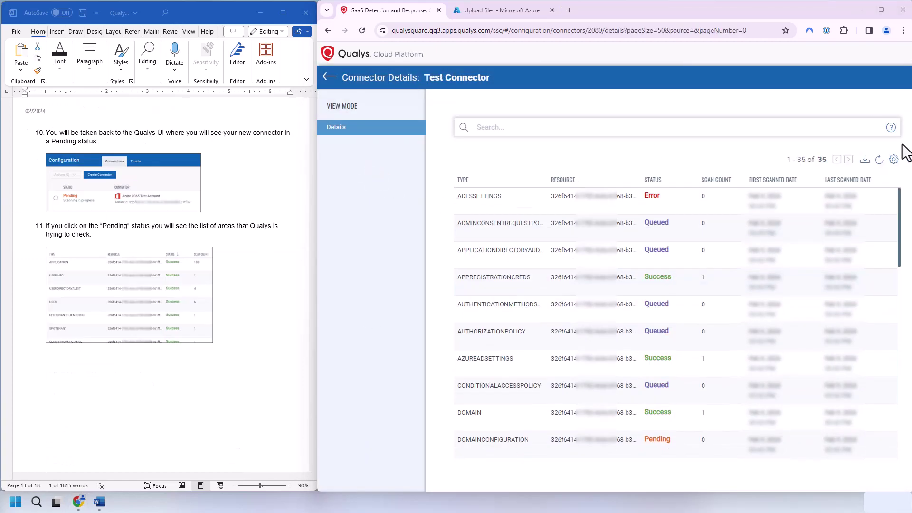
pyautogui.click(880, 160)
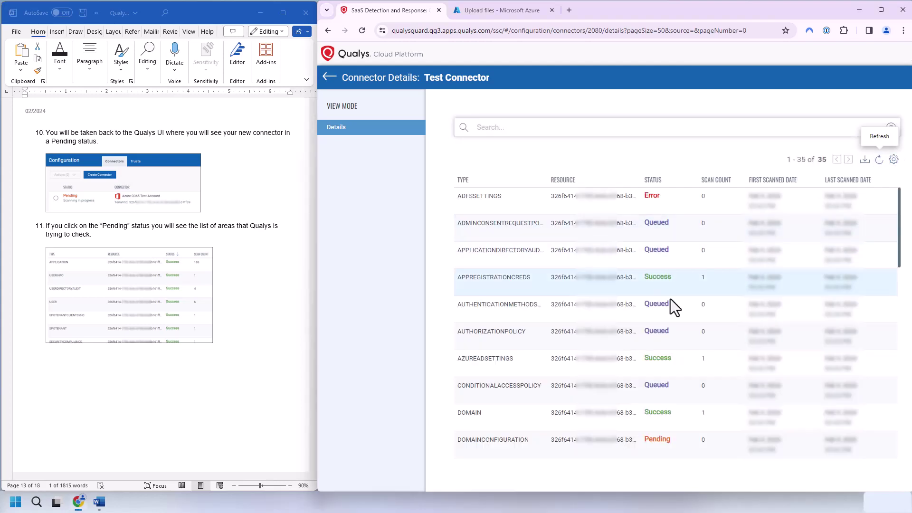
pyautogui.moveTo(654, 196)
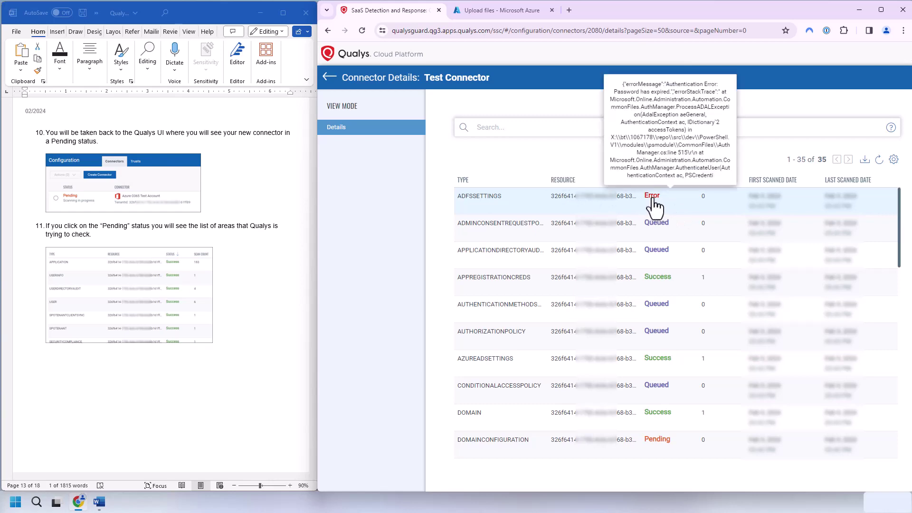
pyautogui.hotkey('alt', 'Left')
# Maximize Chrome and scroll through the SaaS usage DASHBOARD widgets
pyautogui.doubleClick(643, 15)
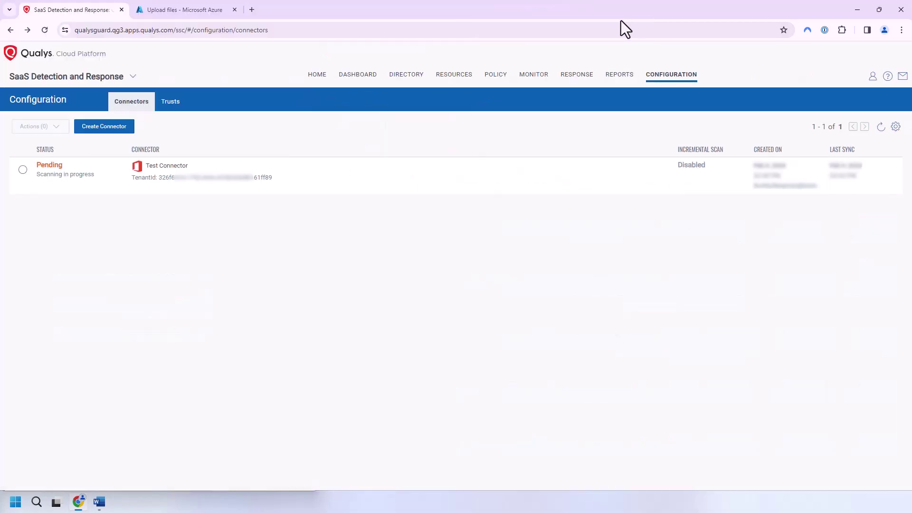
pyautogui.click(359, 74)
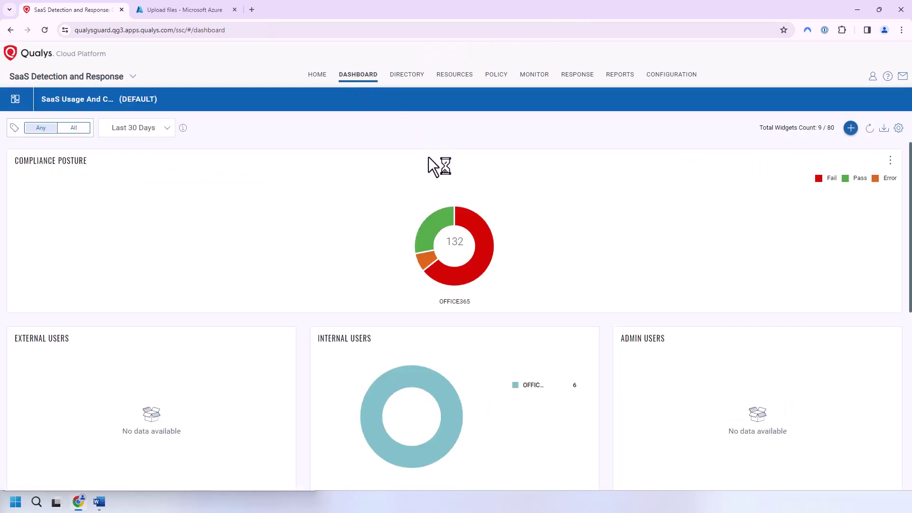
pyautogui.scroll(-3, 304, 319)
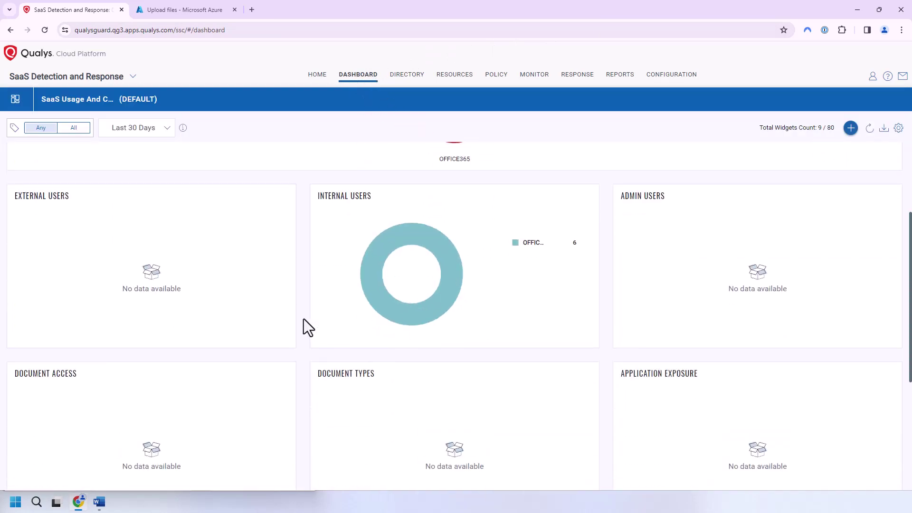
pyautogui.scroll(-5, 304, 319)
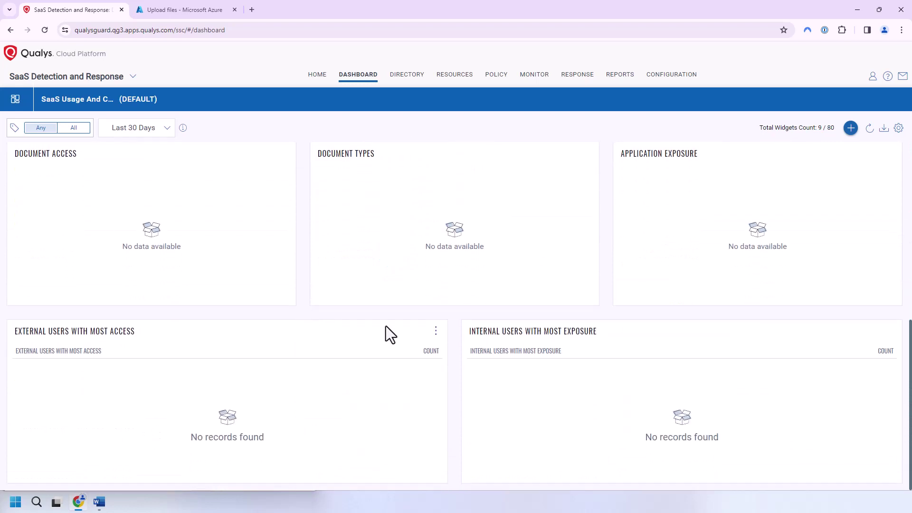
pyautogui.scroll(8, 458, 354)
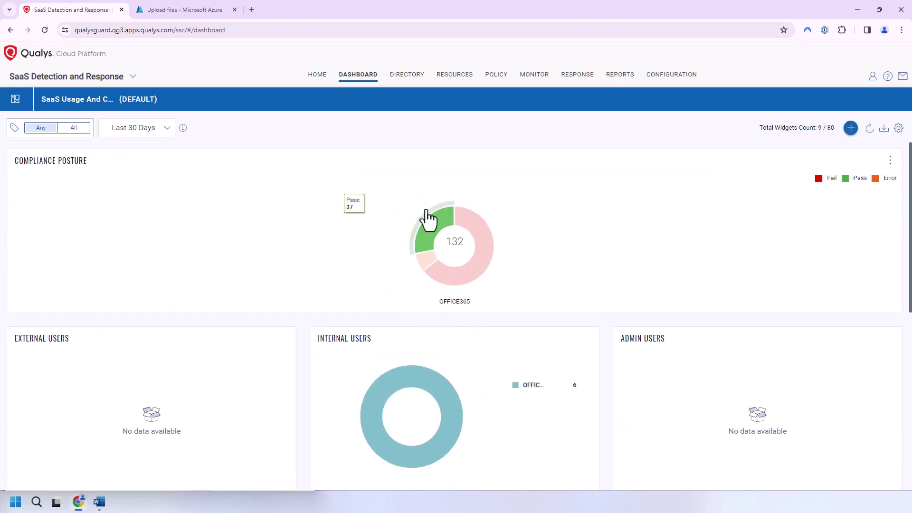
# View DIRECTORY Users and Groups, then RESOURCES Files & Folders, Applications and Meetings
pyautogui.click(409, 76)
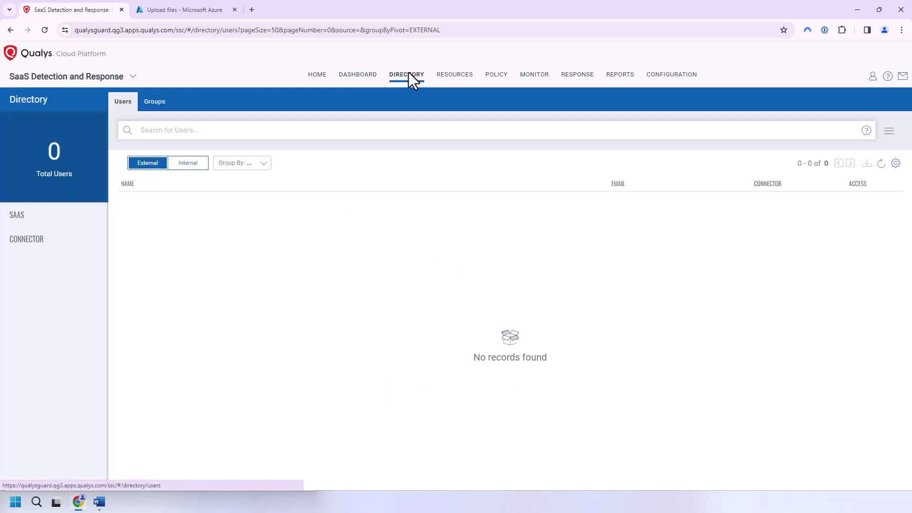
pyautogui.click(149, 103)
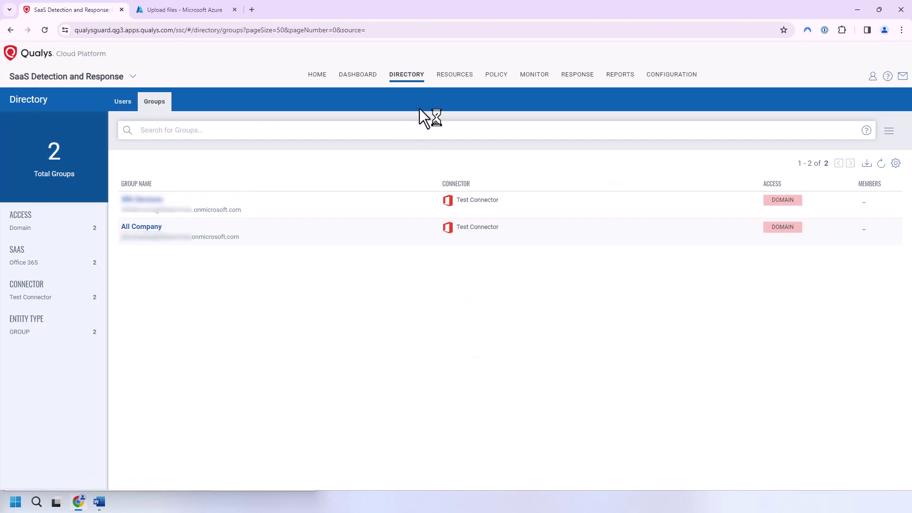
pyautogui.click(449, 77)
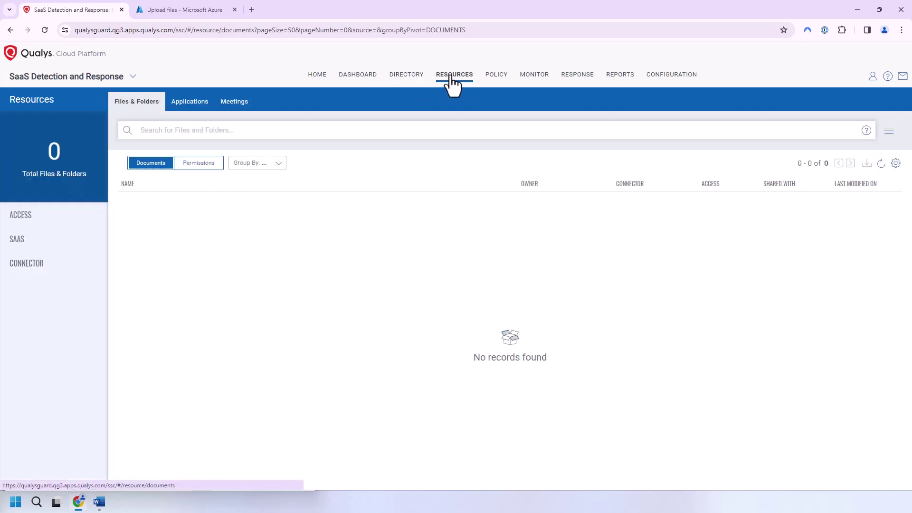
pyautogui.click(182, 105)
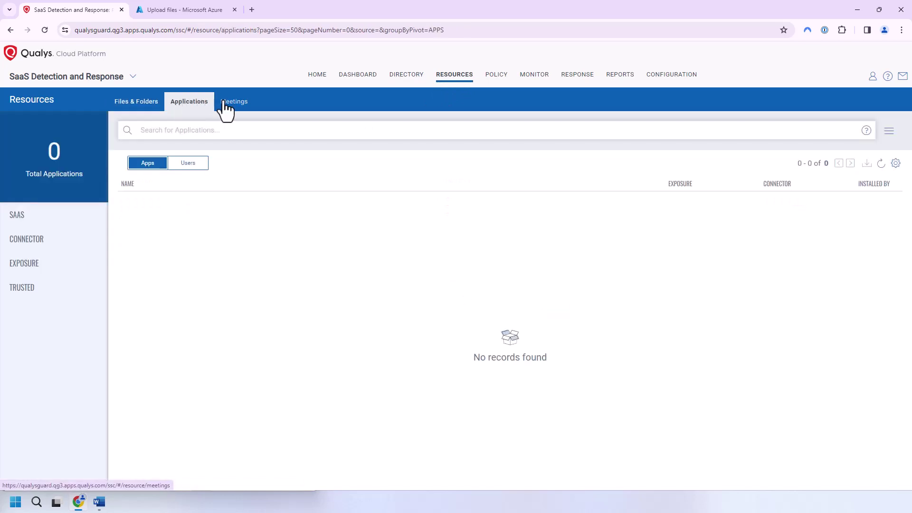
pyautogui.click(231, 106)
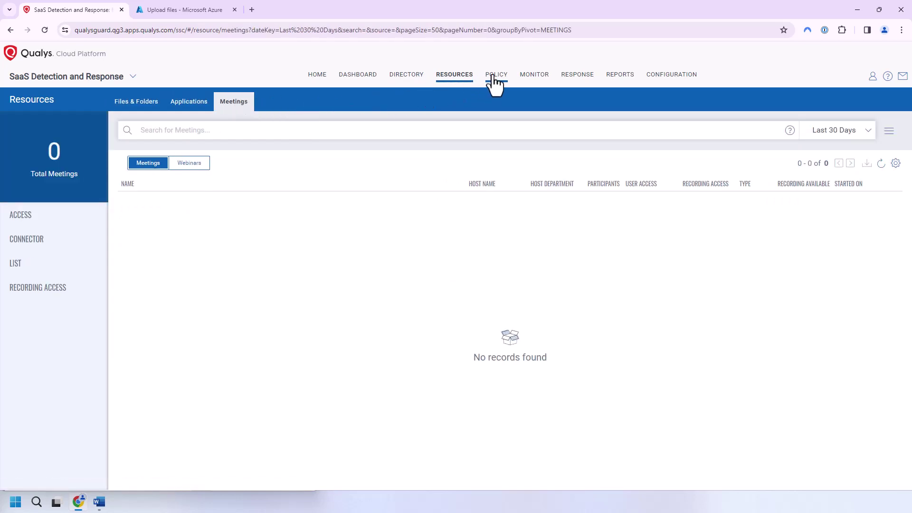
# Look over the compliance policies and their 230 controls, then return to Policies
pyautogui.click(495, 76)
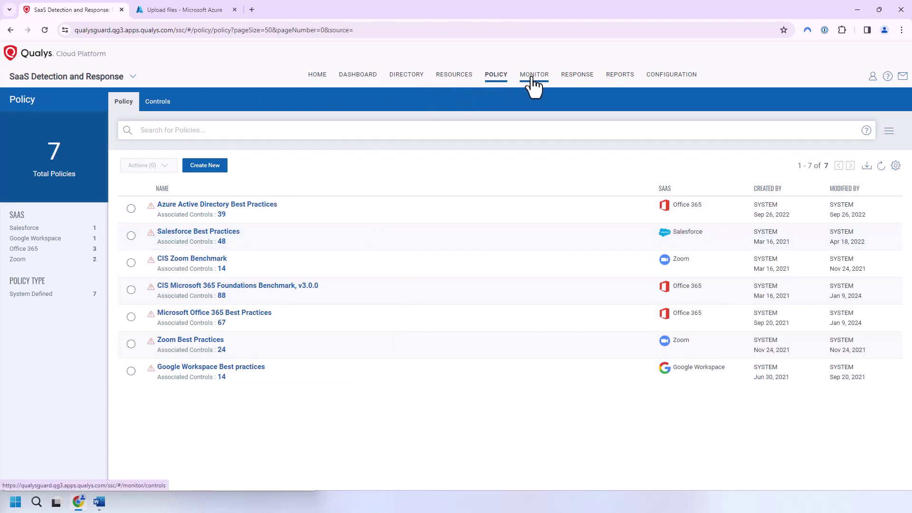
pyautogui.click(153, 102)
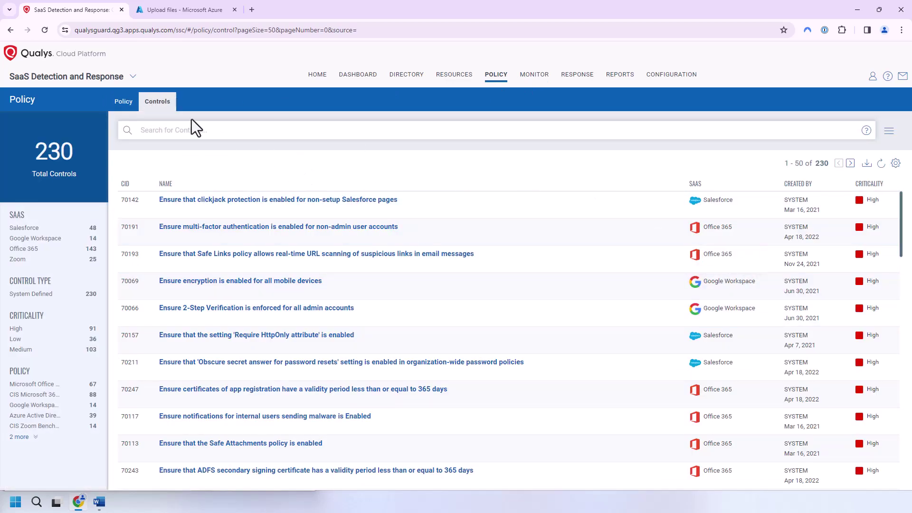
pyautogui.click(124, 102)
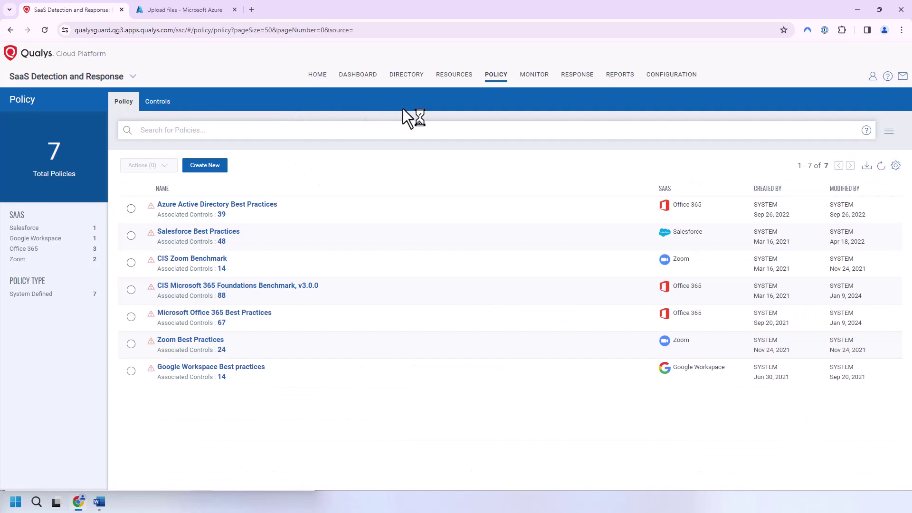
# View the MONITOR control results, RESPONSE remediation jobs and the REPORTS list
pyautogui.click(534, 75)
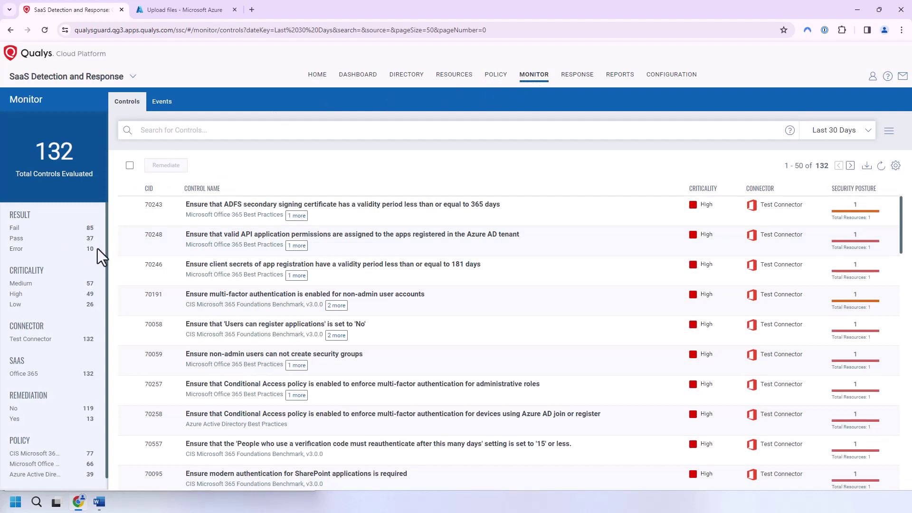
pyautogui.click(566, 80)
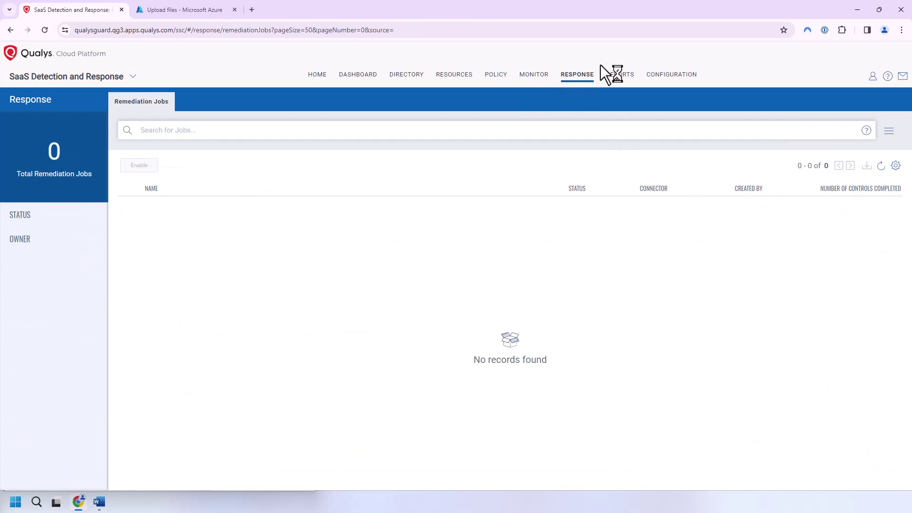
pyautogui.click(620, 75)
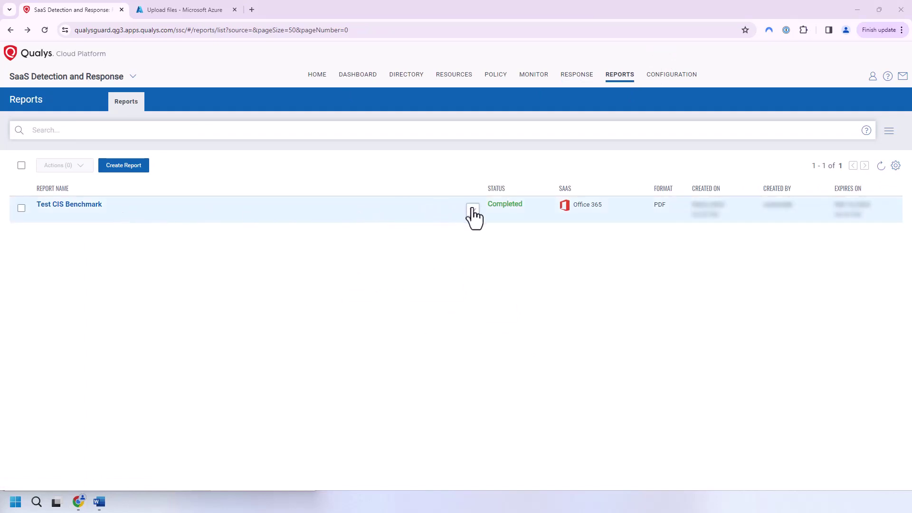
pyautogui.click(123, 166)
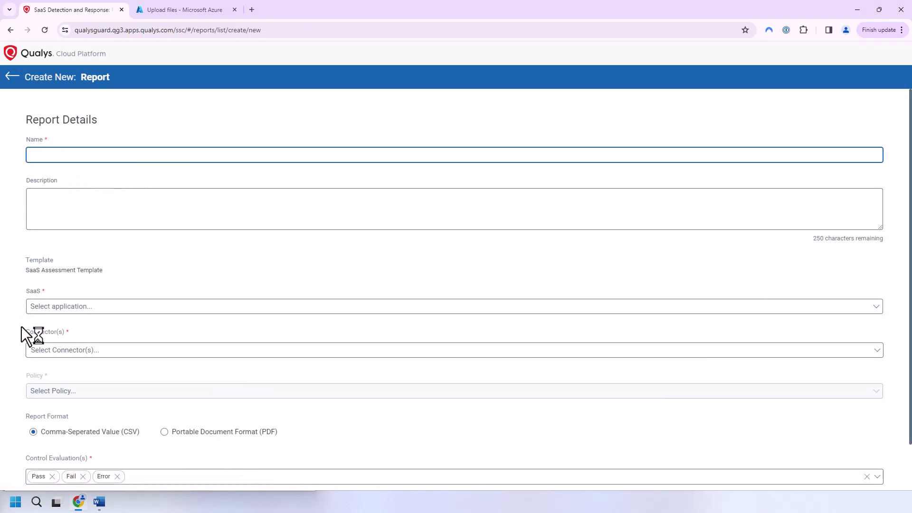
pyautogui.click(64, 308)
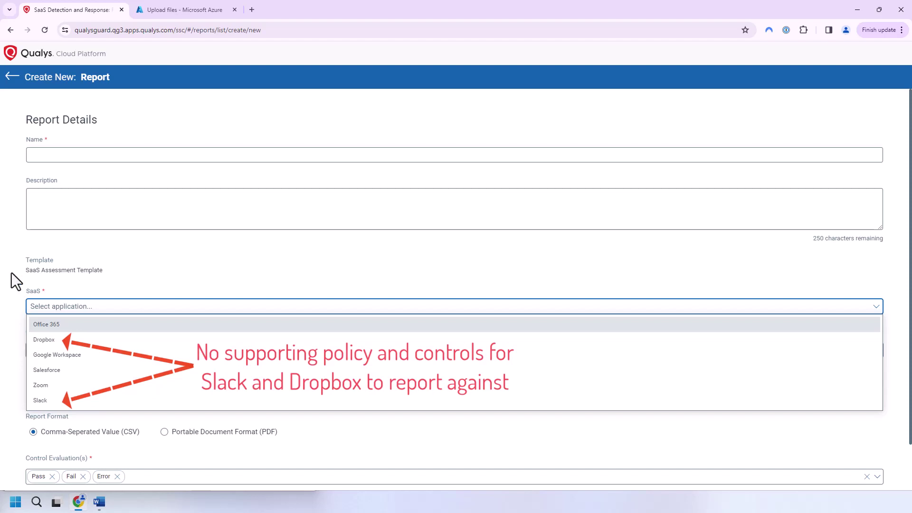
pyautogui.click(11, 77)
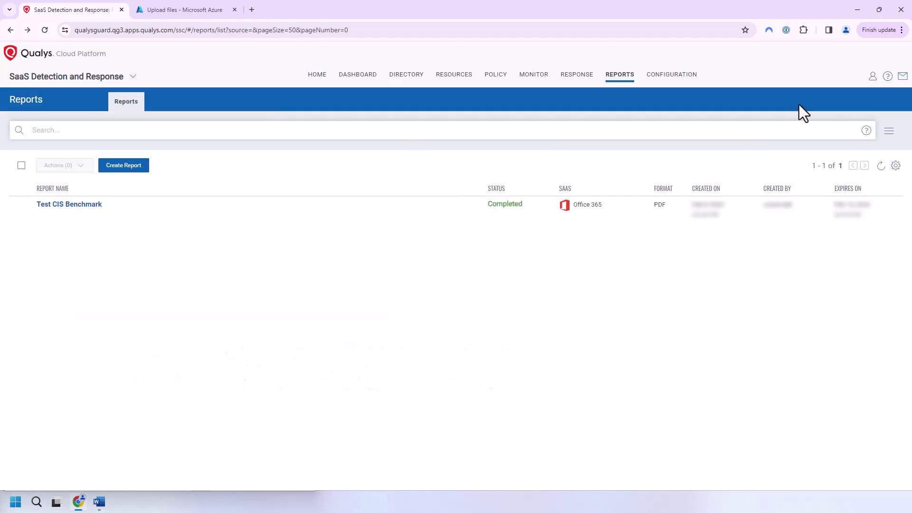
# Download the Test CIS Benchmark report and open the PDF in Chrome
pyautogui.click(471, 210)
pyautogui.click(454, 259)
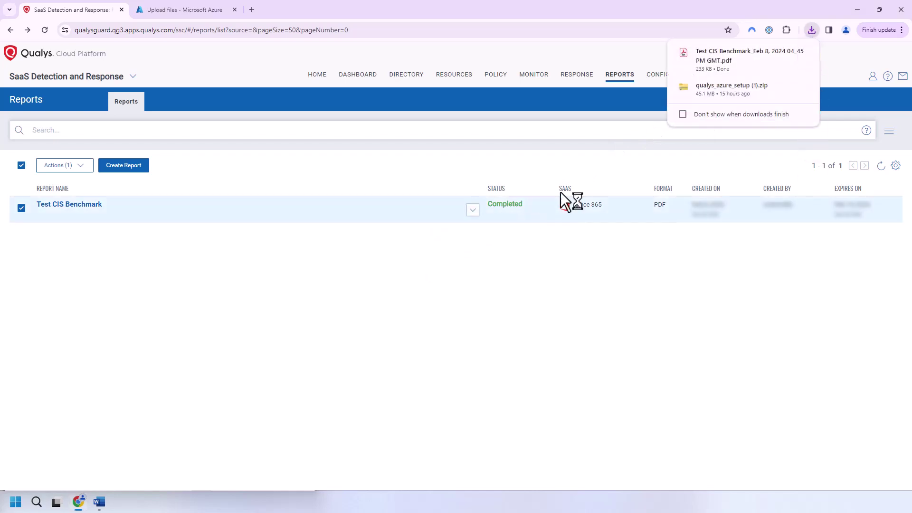
pyautogui.click(703, 59)
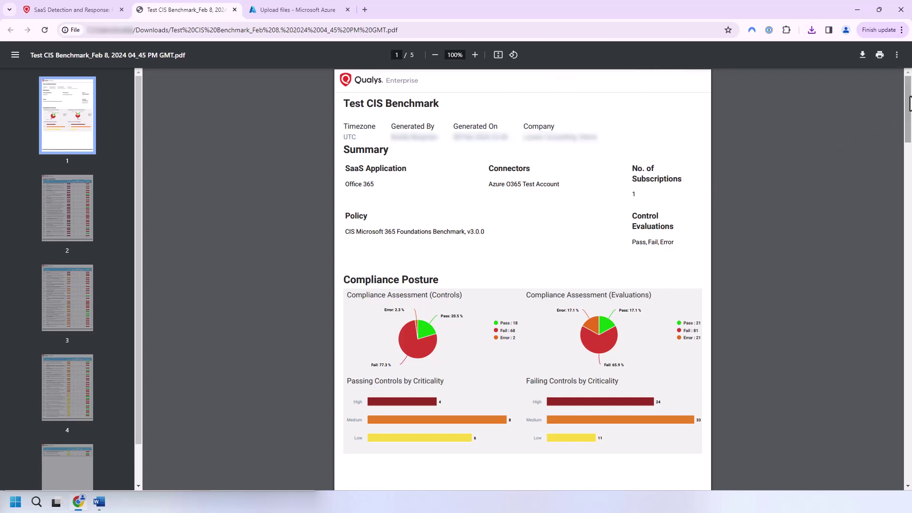
# Scroll the PDF to the Controls Evaluation table on page 2
pyautogui.scroll(-1, 908, 112)
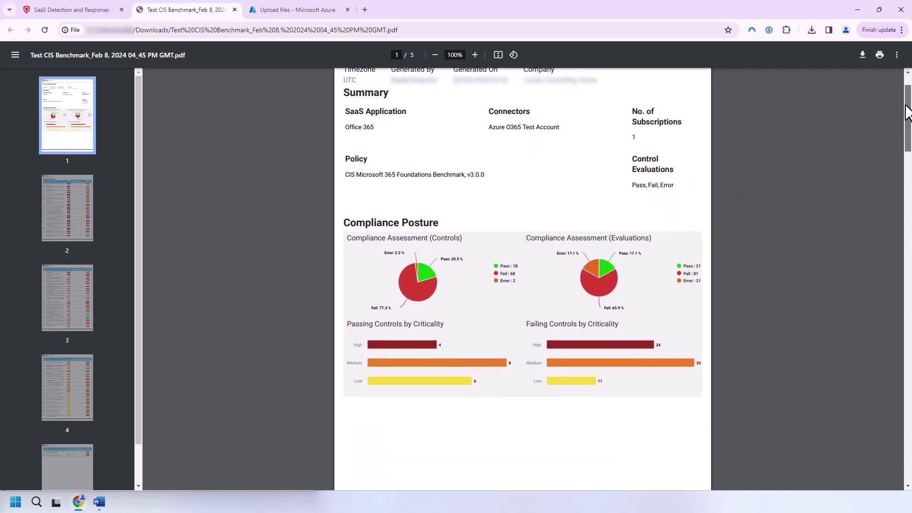
pyautogui.moveTo(907, 113); pyautogui.dragTo(907, 127)
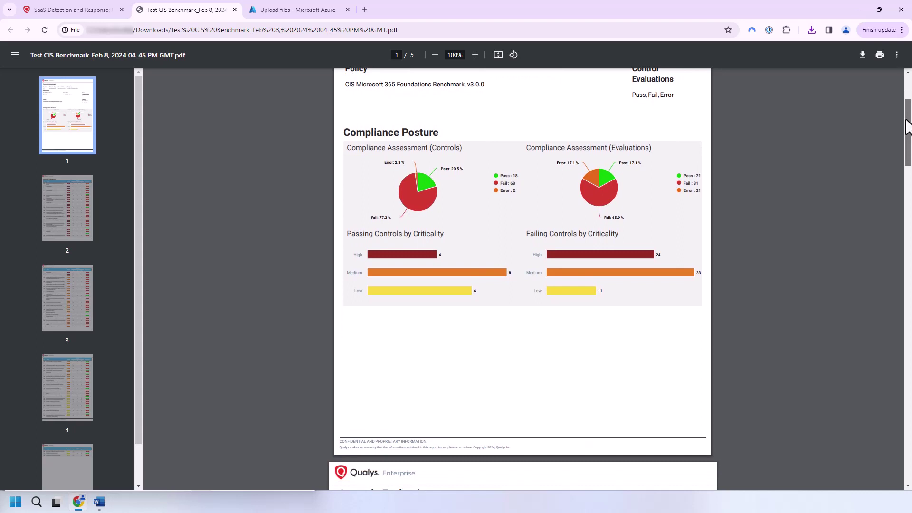
pyautogui.moveTo(906, 120); pyautogui.dragTo(835, 77)
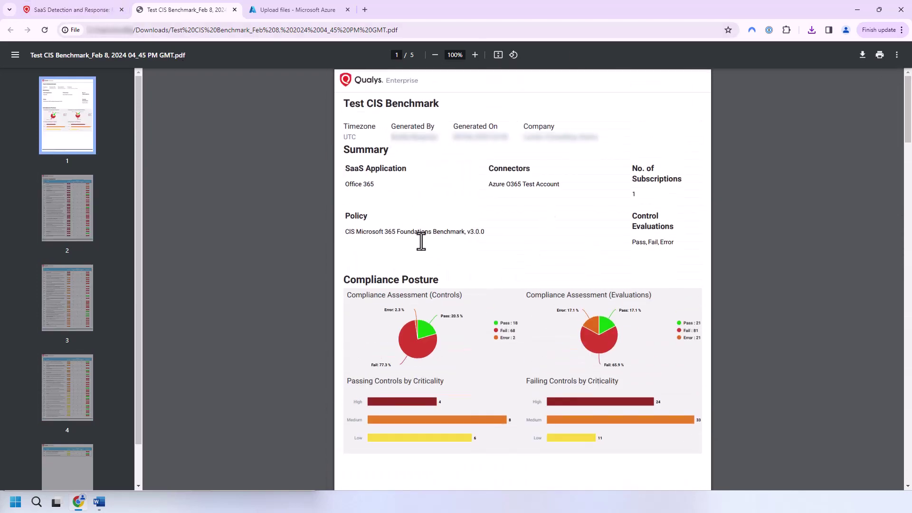